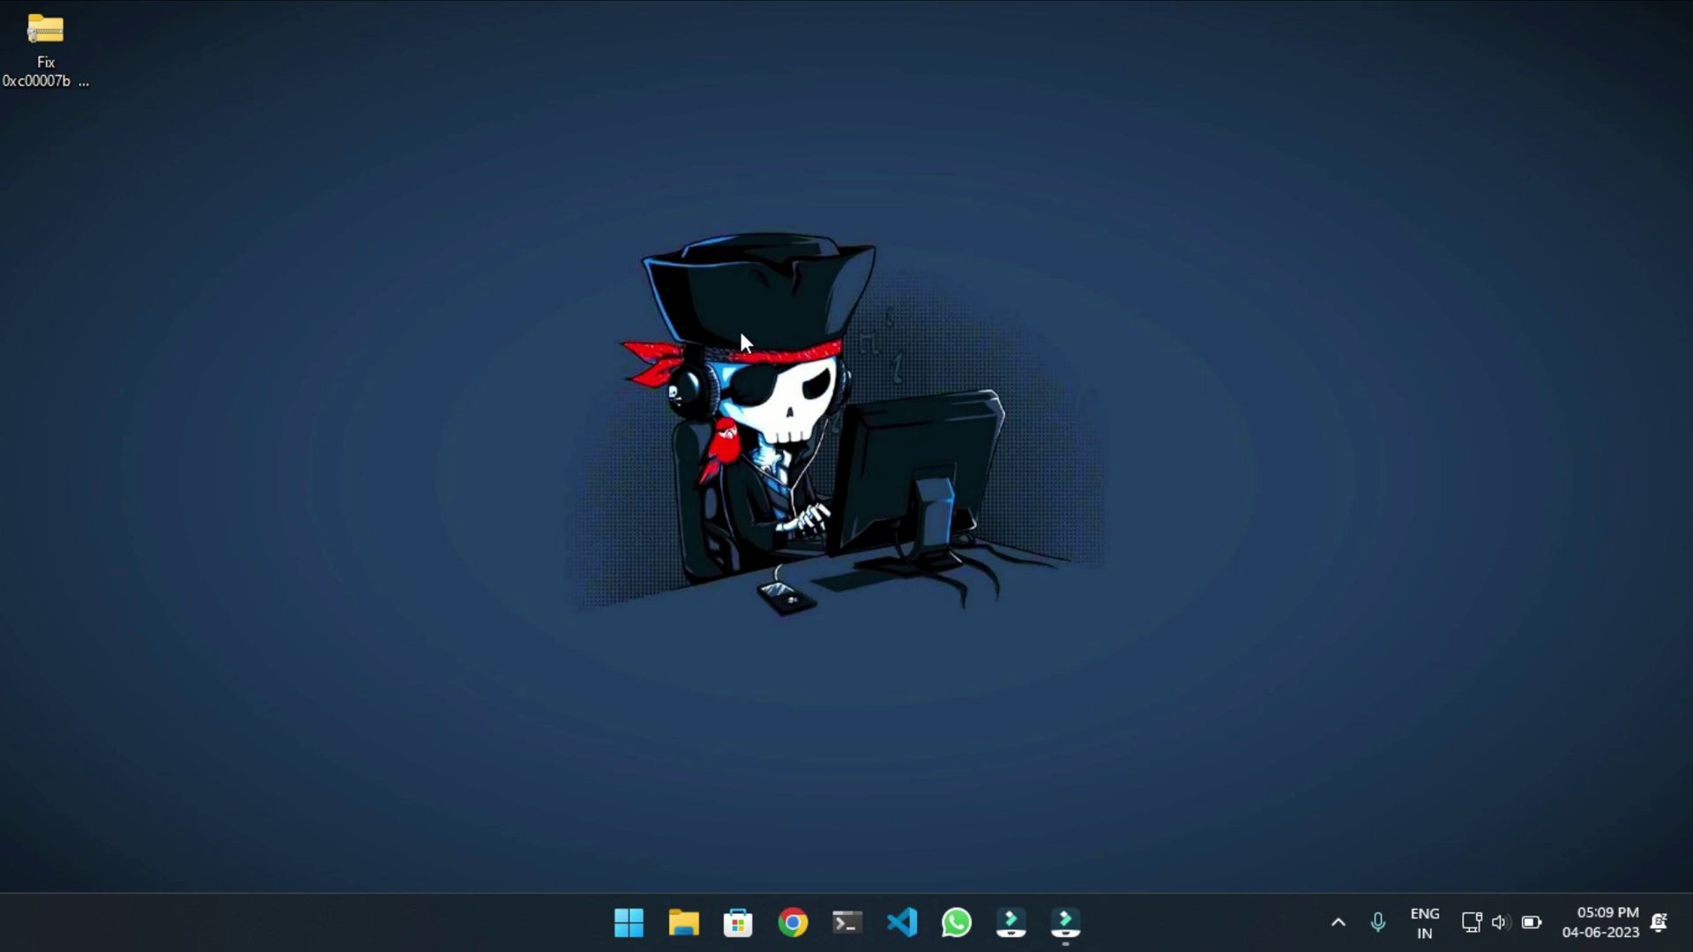
Open File Explorer to This PC and bring up the computer's context menu
key(super+e)
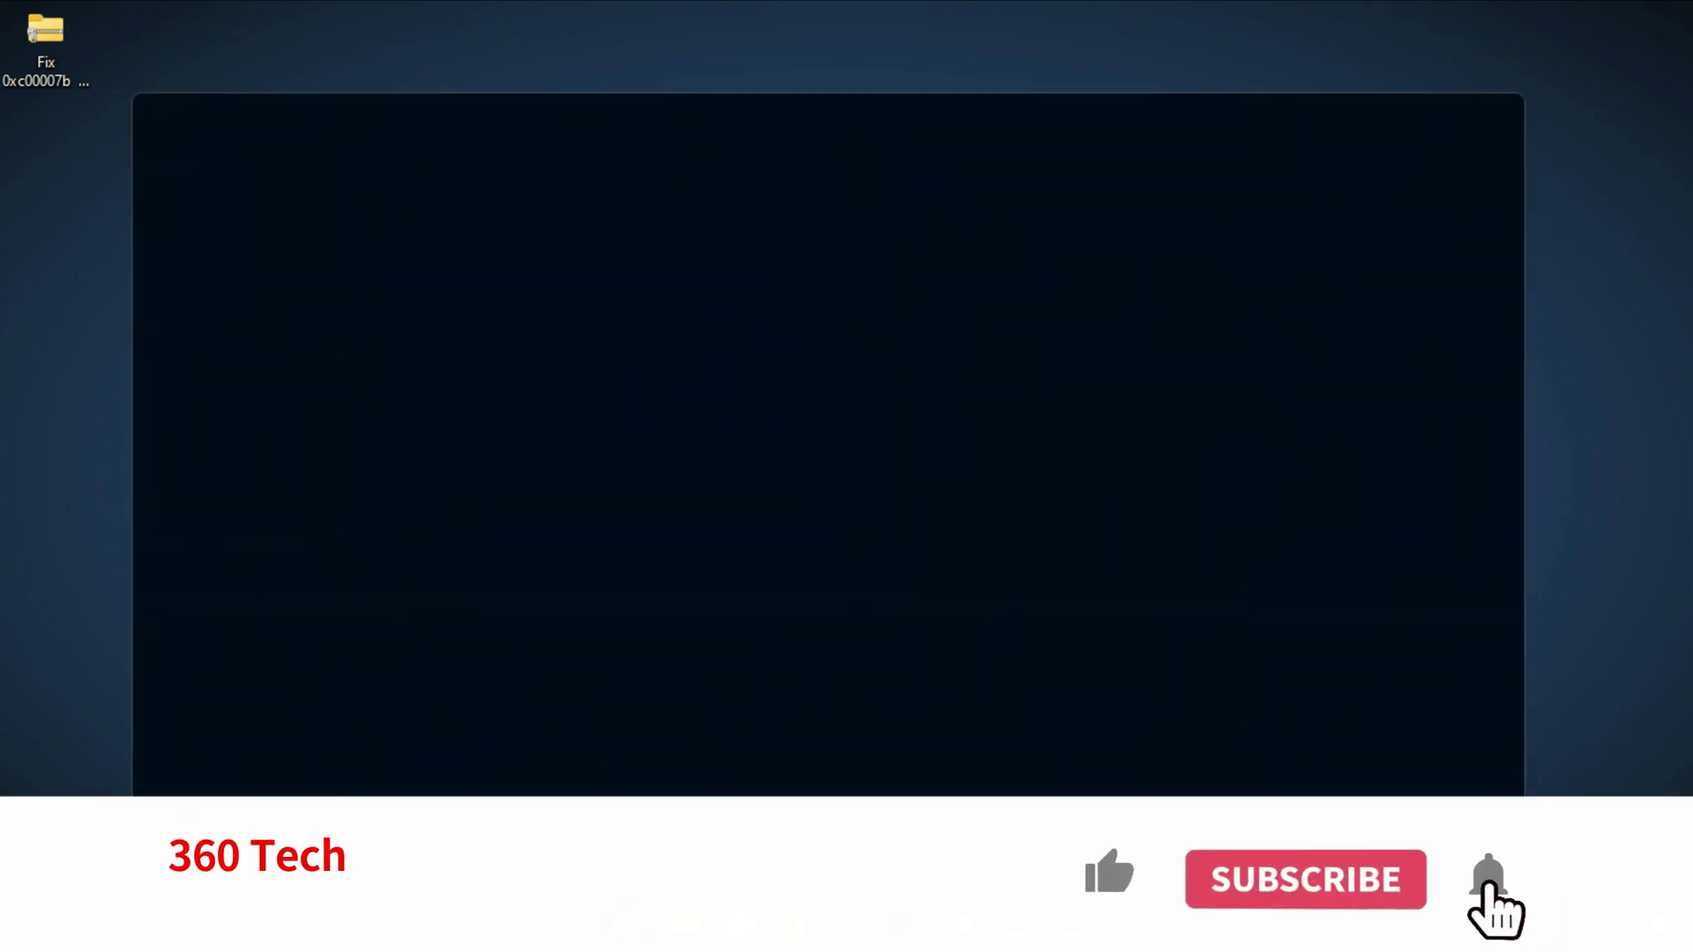
click(269, 747)
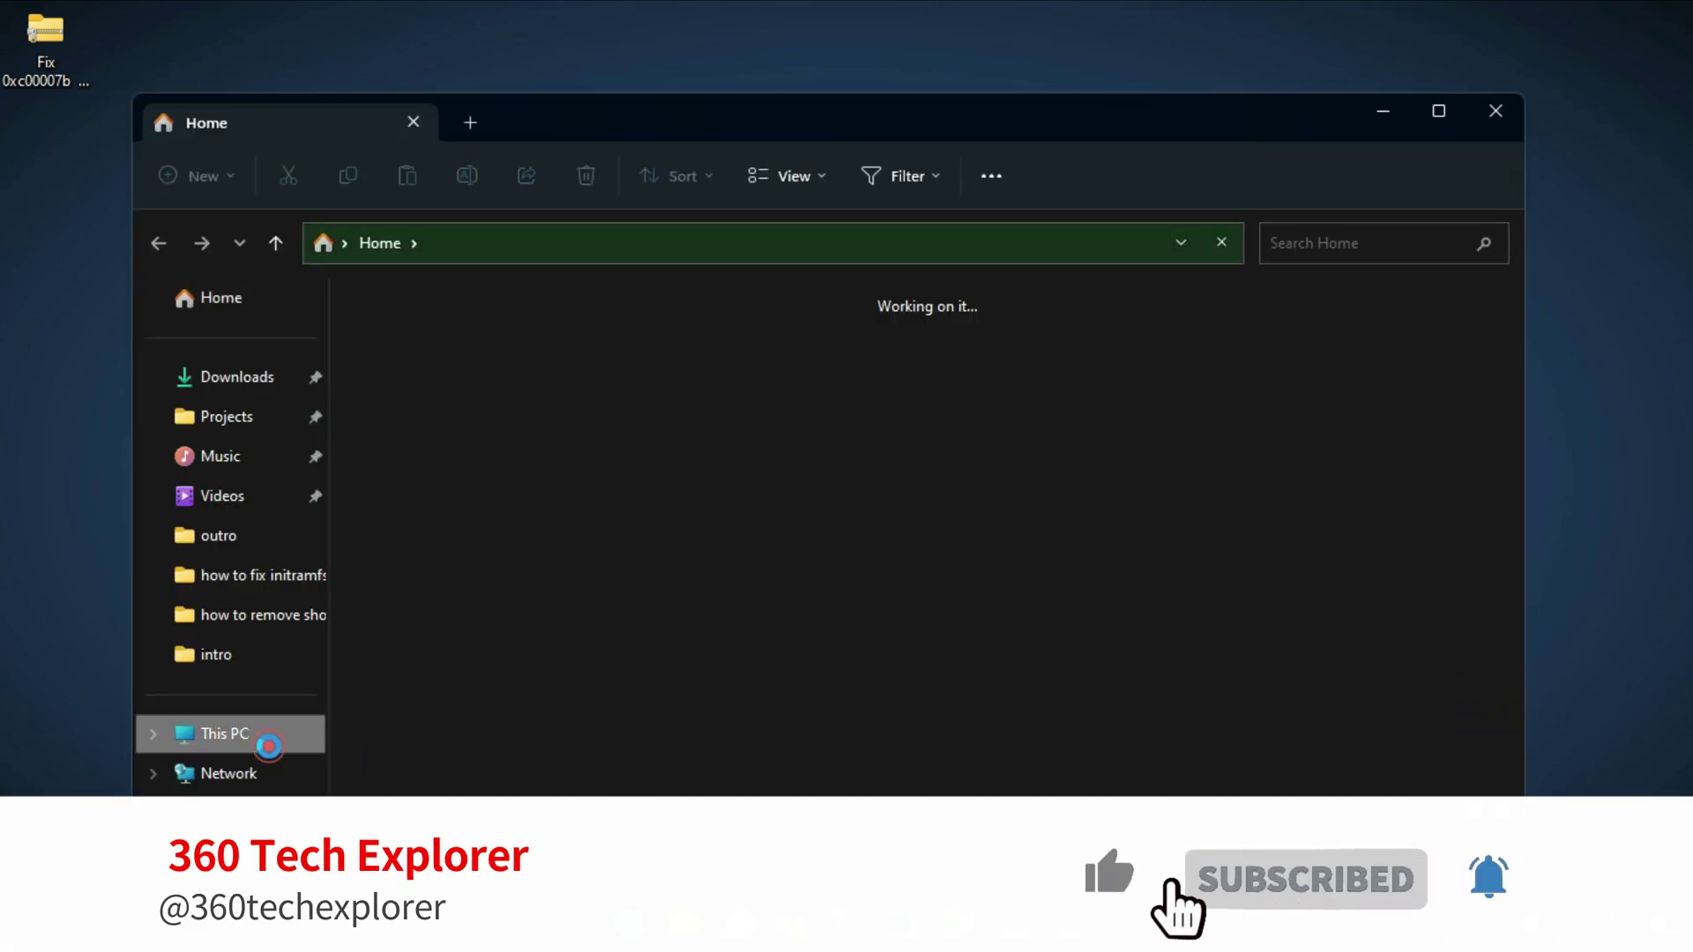
right_click(706, 581)
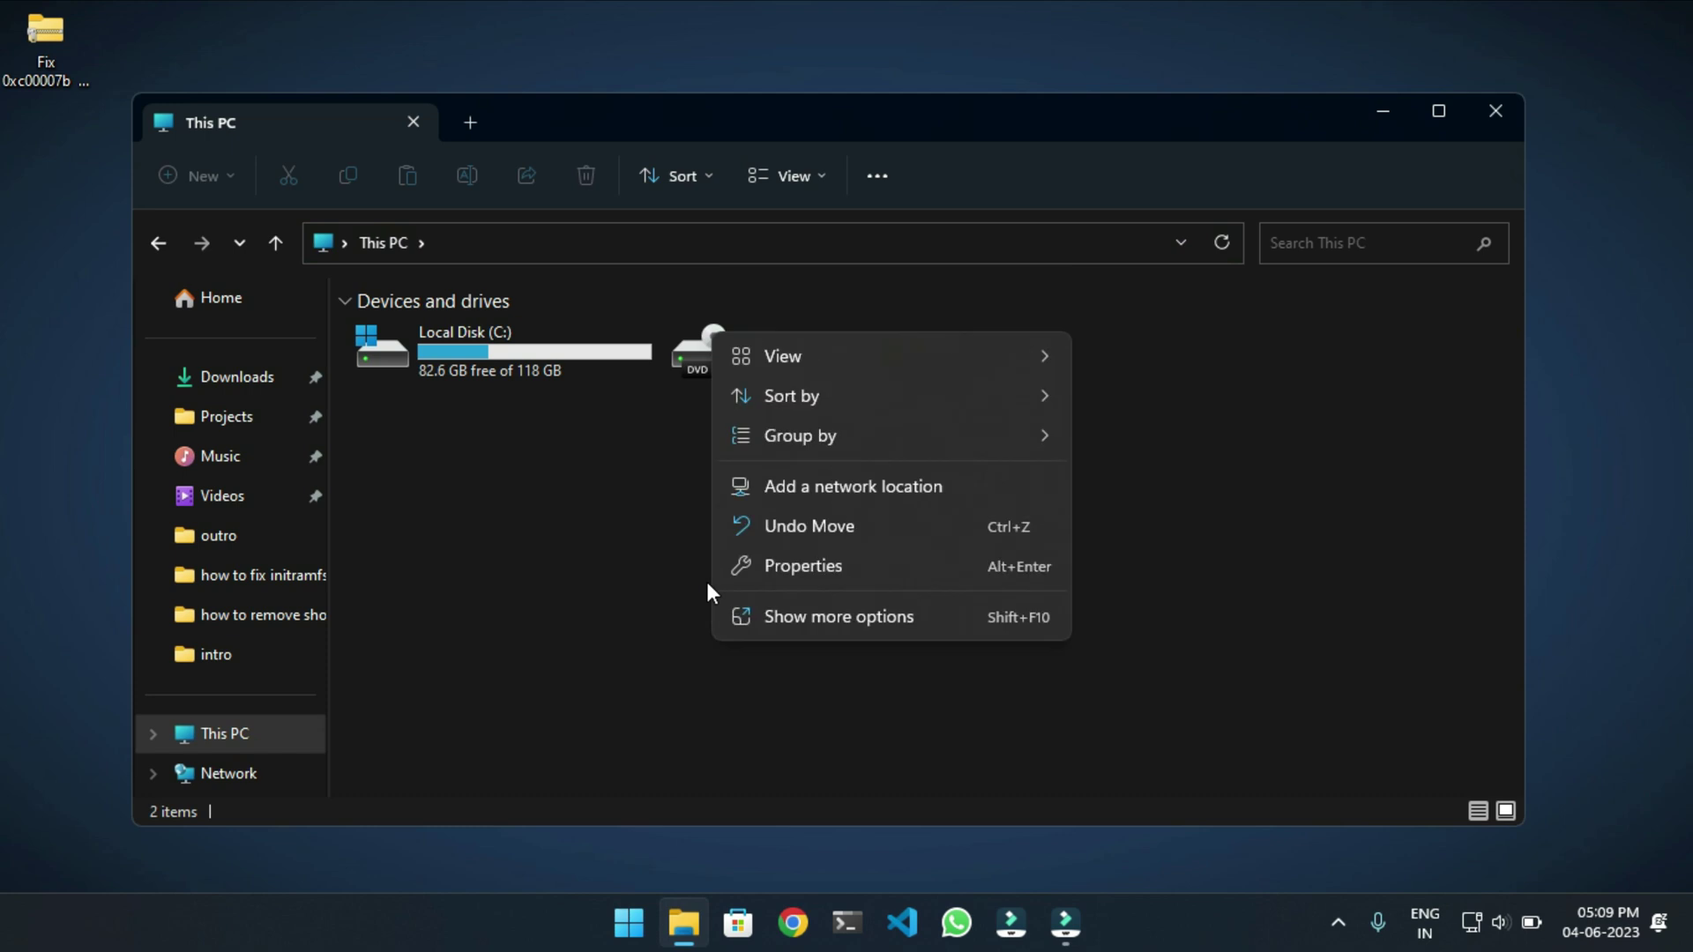
click(833, 573)
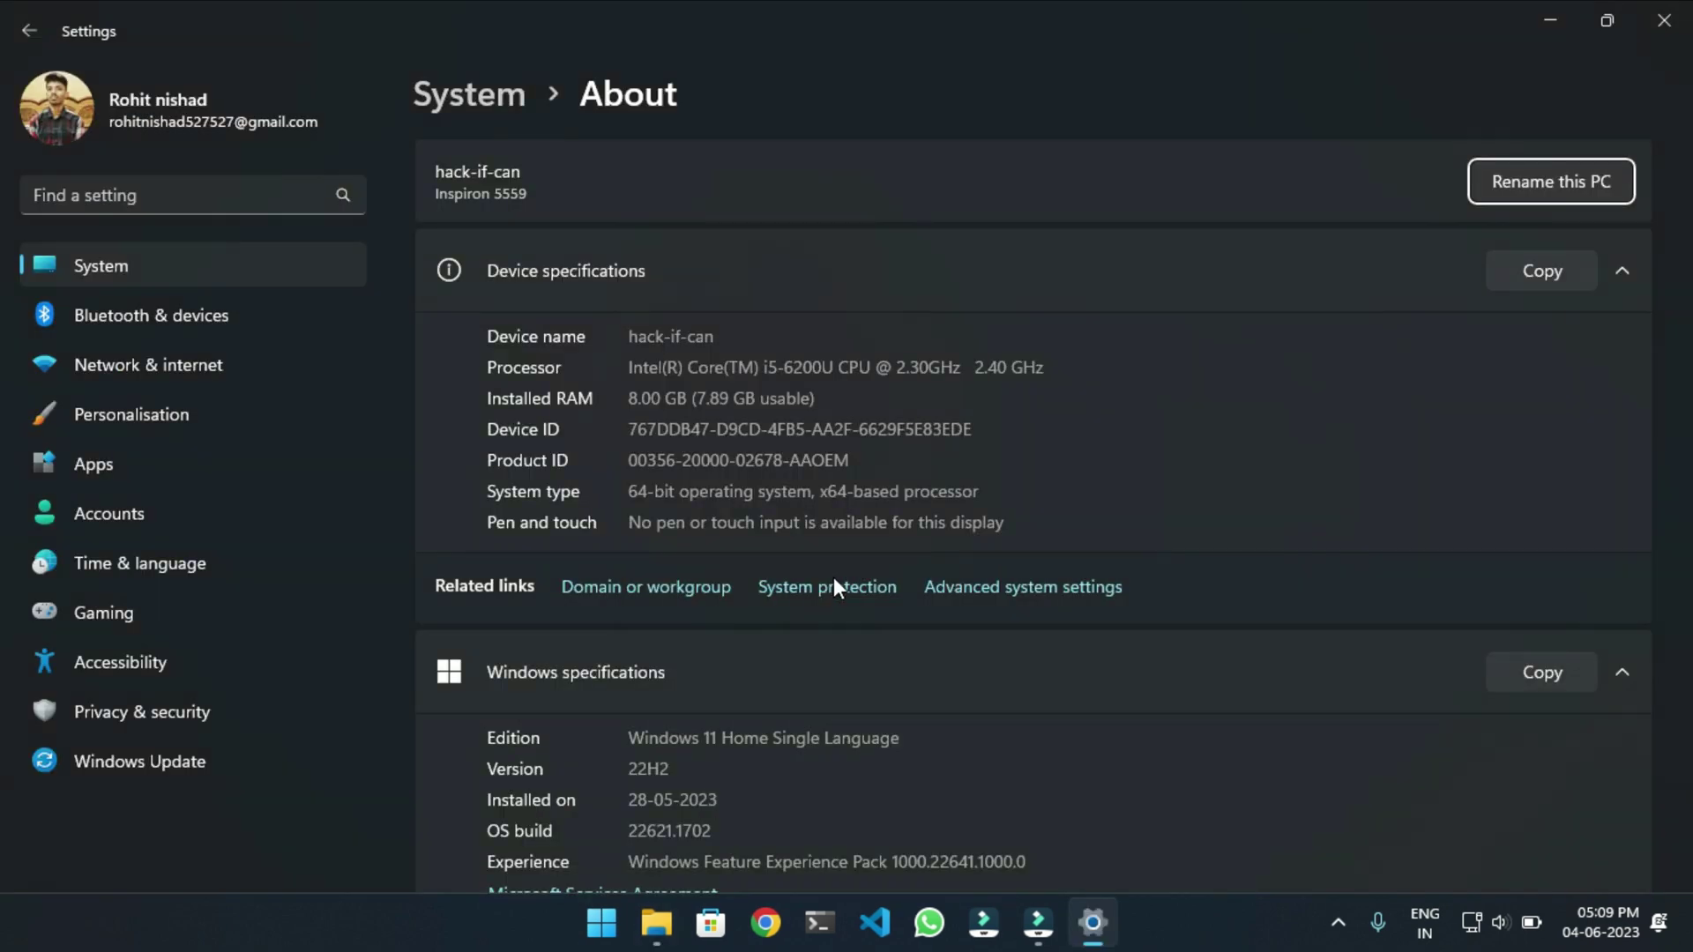
drag(628, 491, 690, 491)
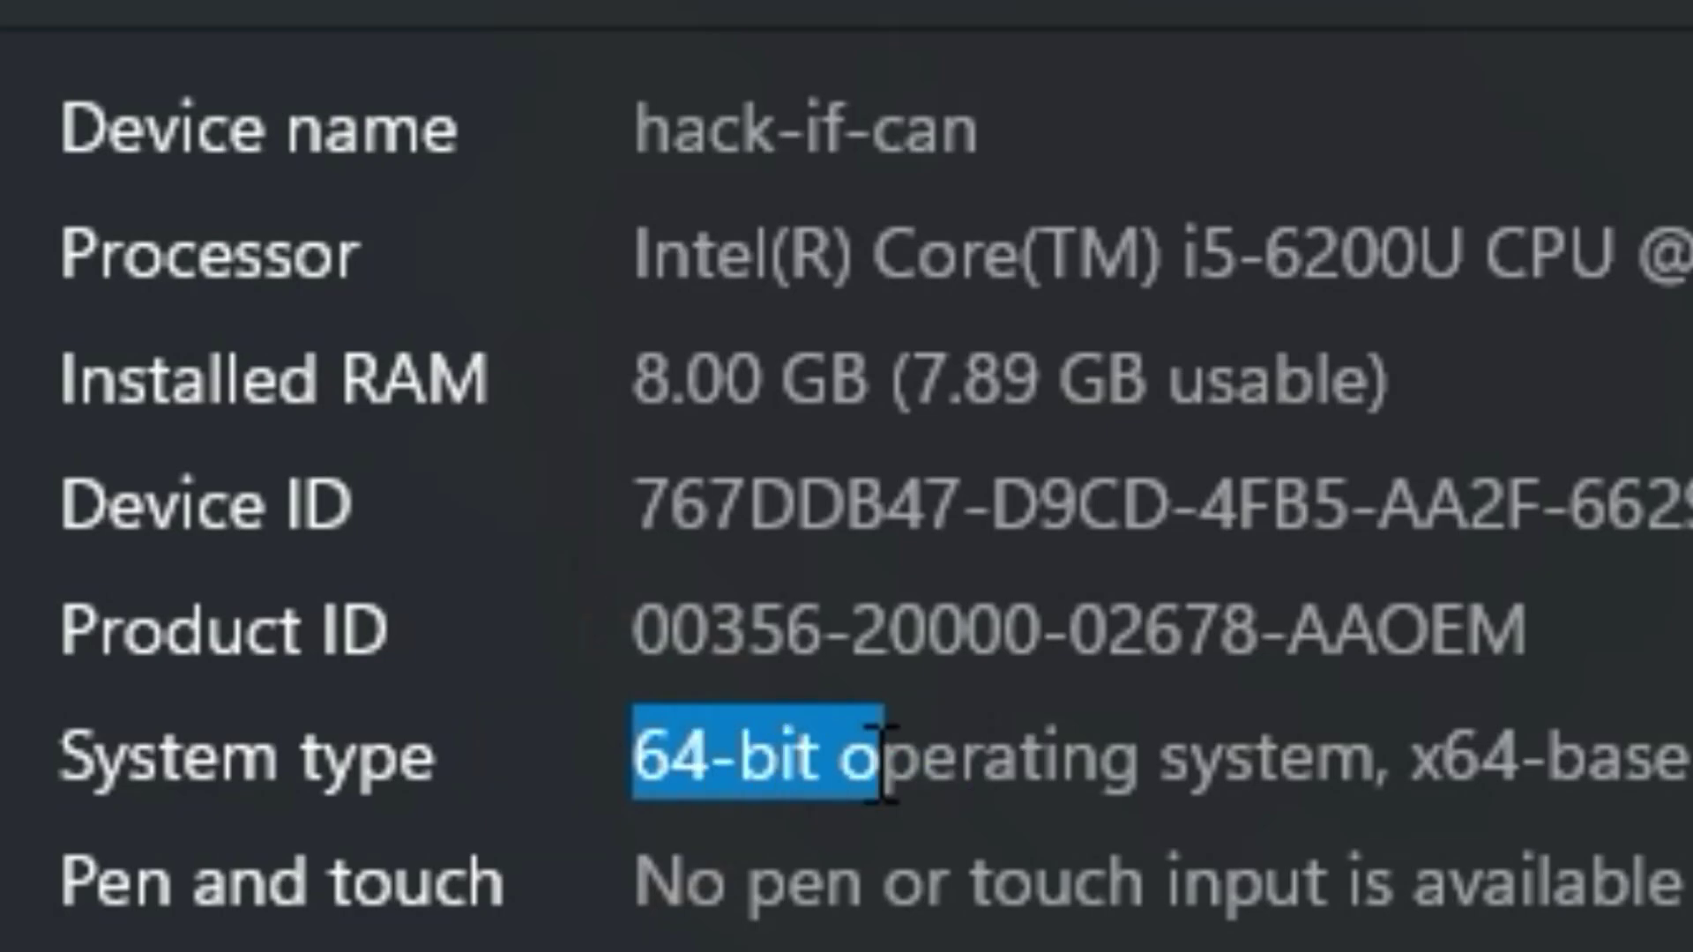
drag(882, 758, 881, 758)
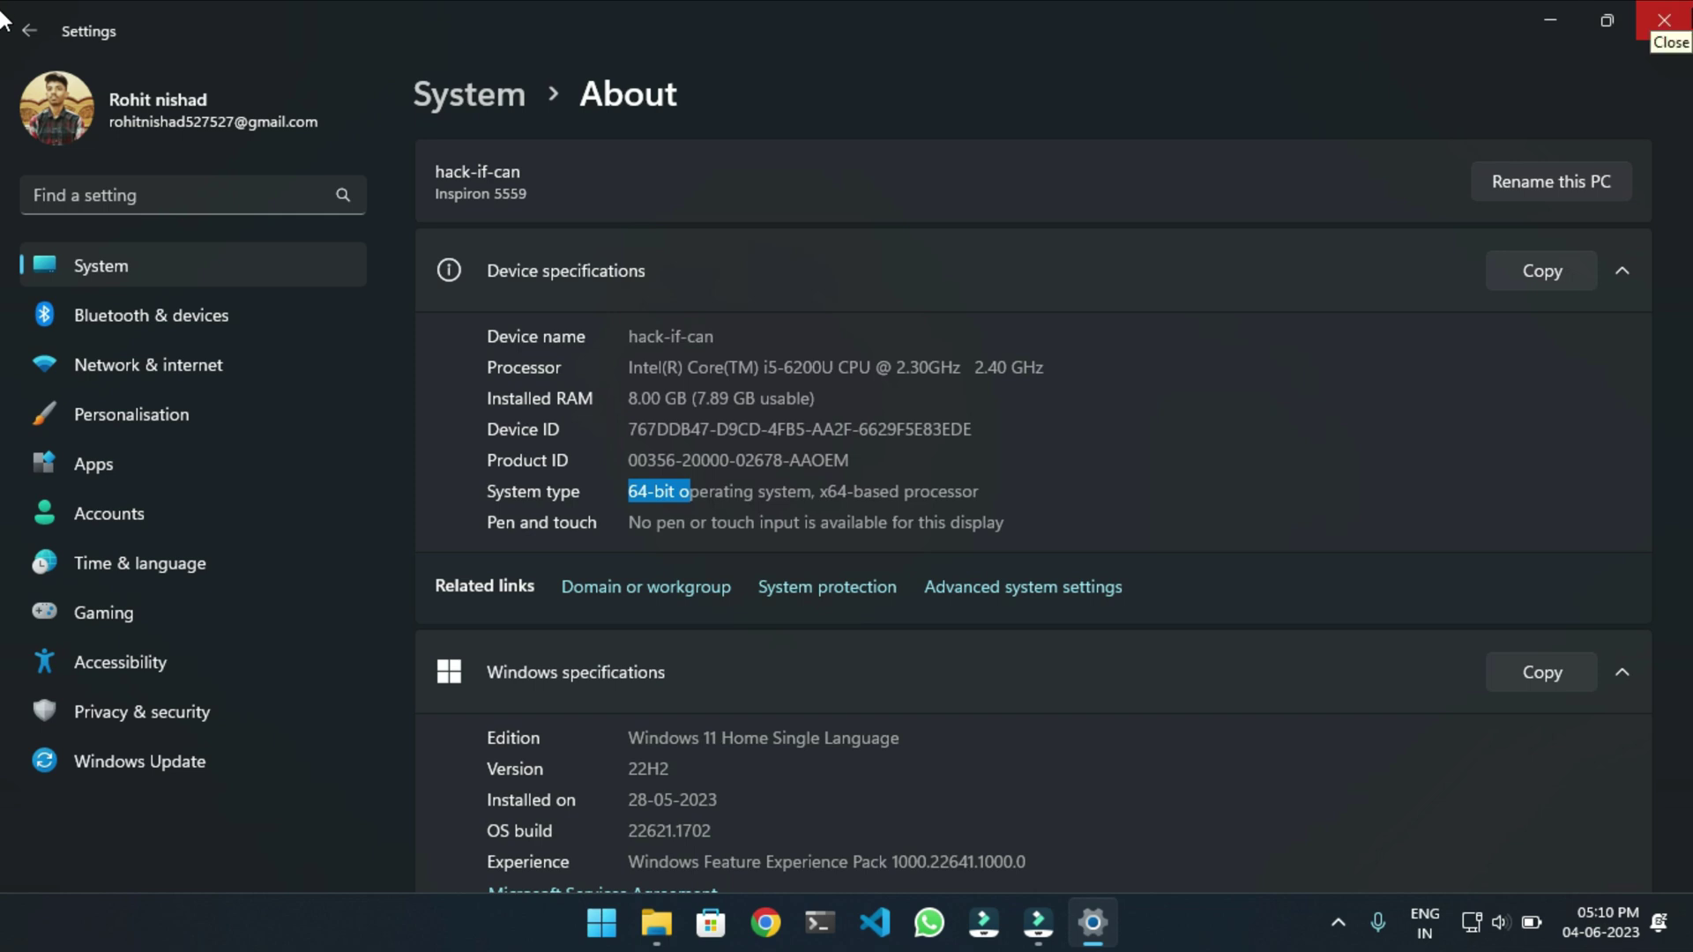
click(1663, 19)
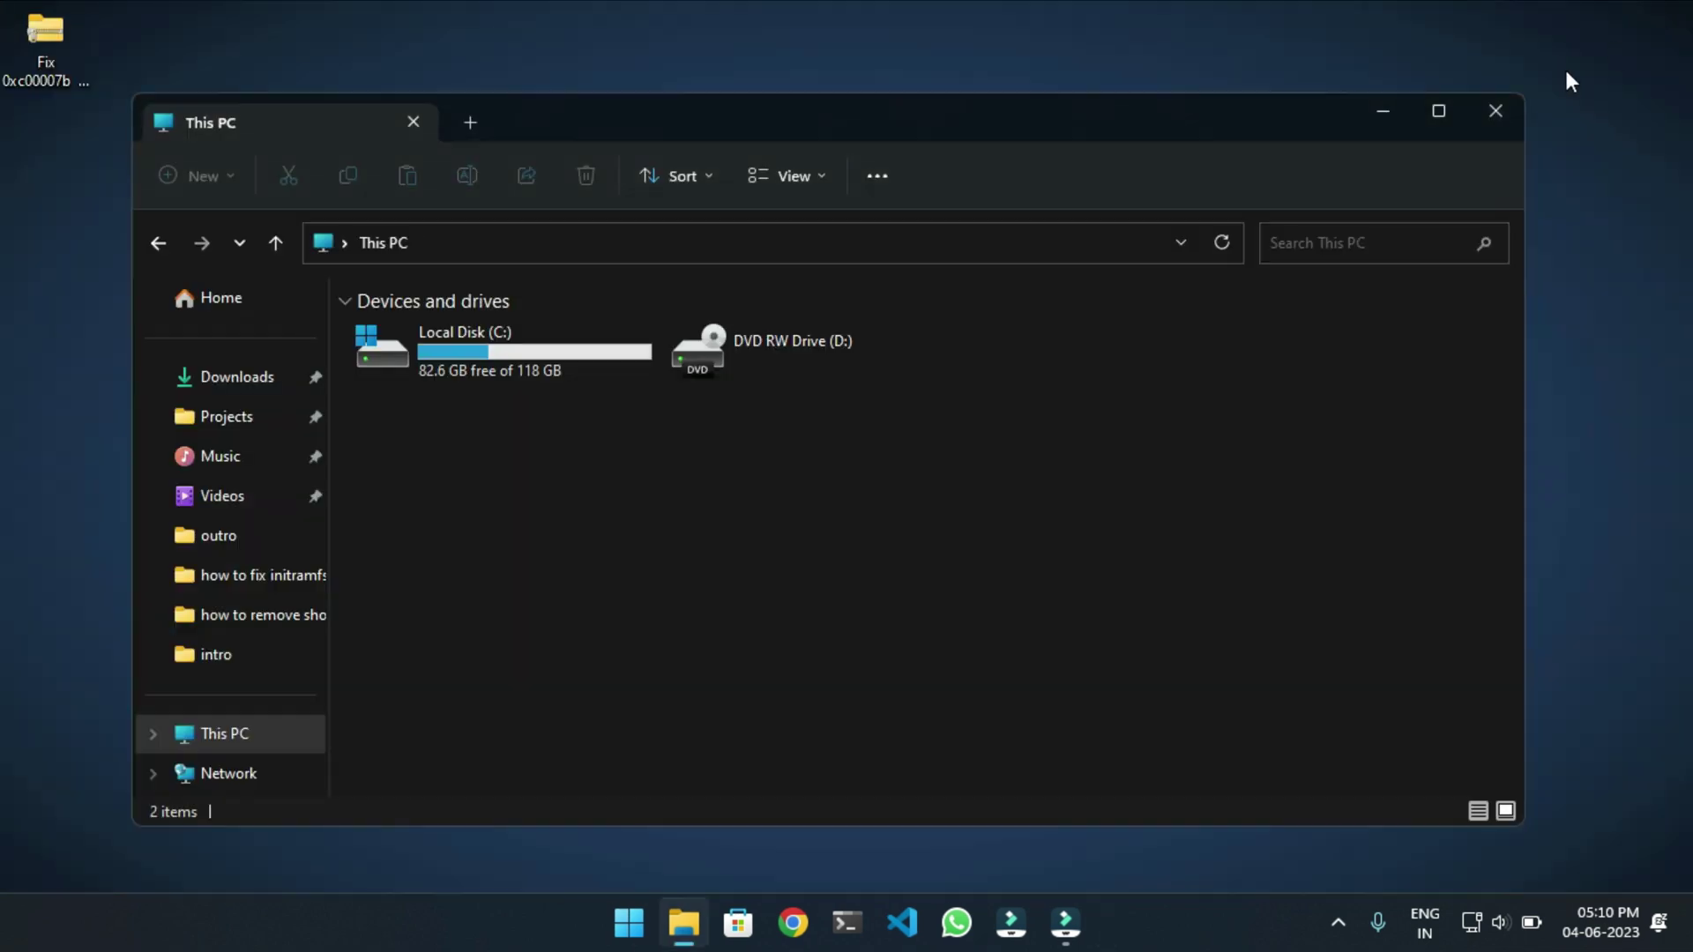
Close the This PC window and start Extract All on the Fix 0xc00007b by 360TechExplorer zip
click(1495, 110)
click(618, 226)
click(531, 225)
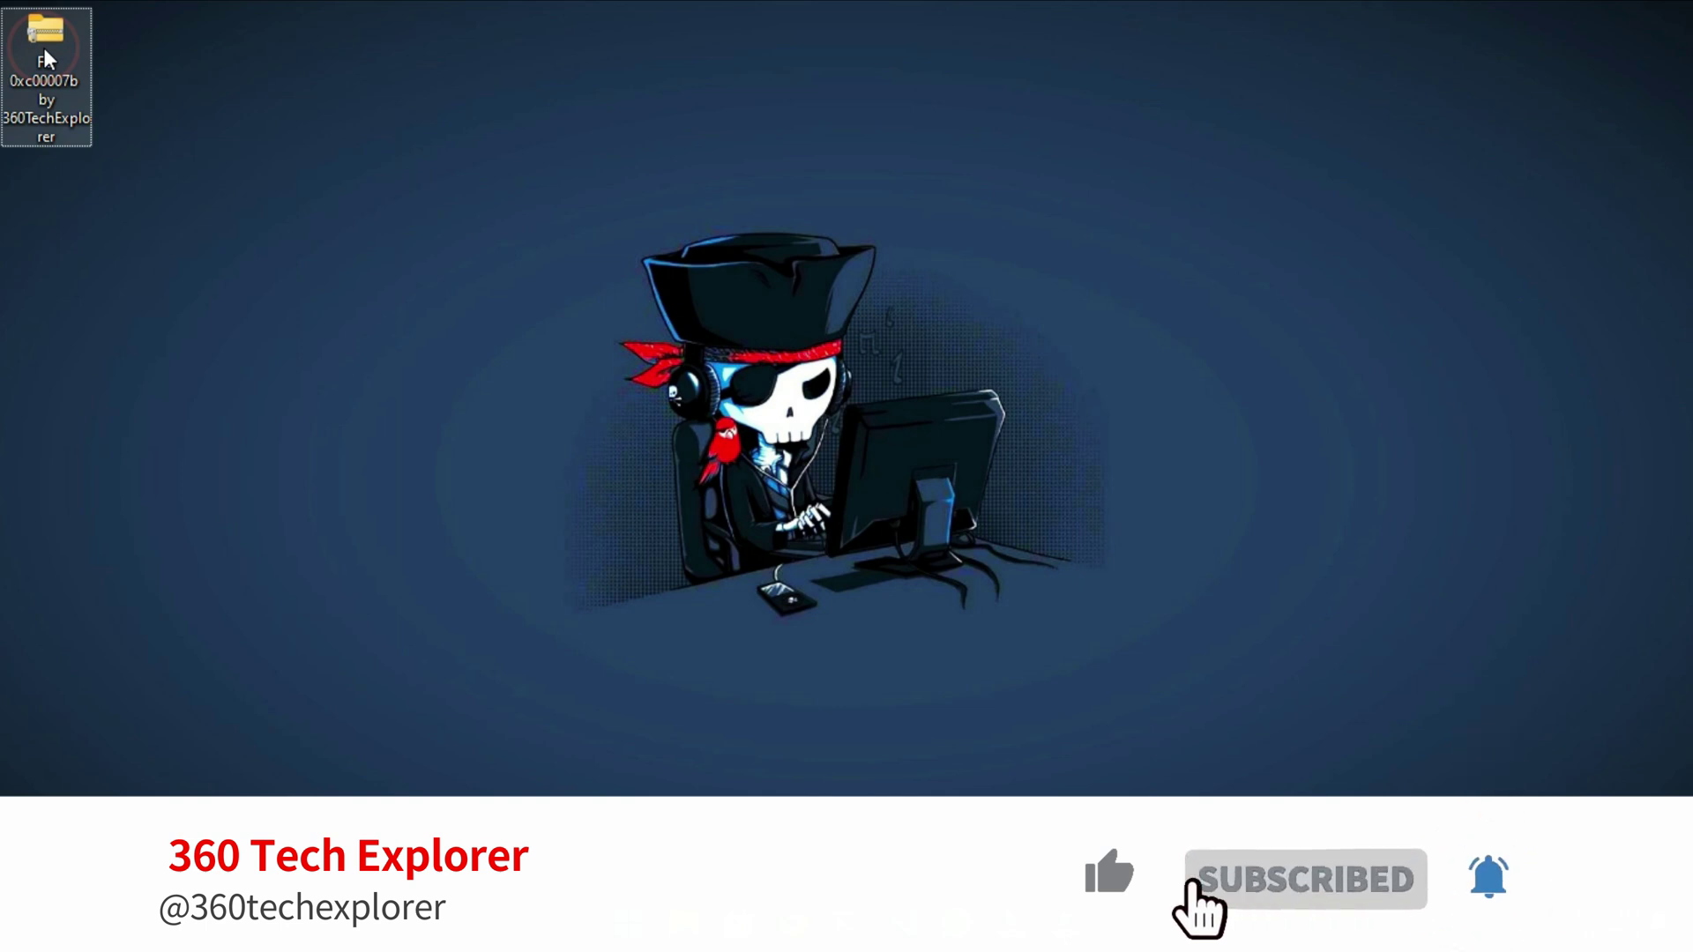
right_click(44, 48)
click(194, 210)
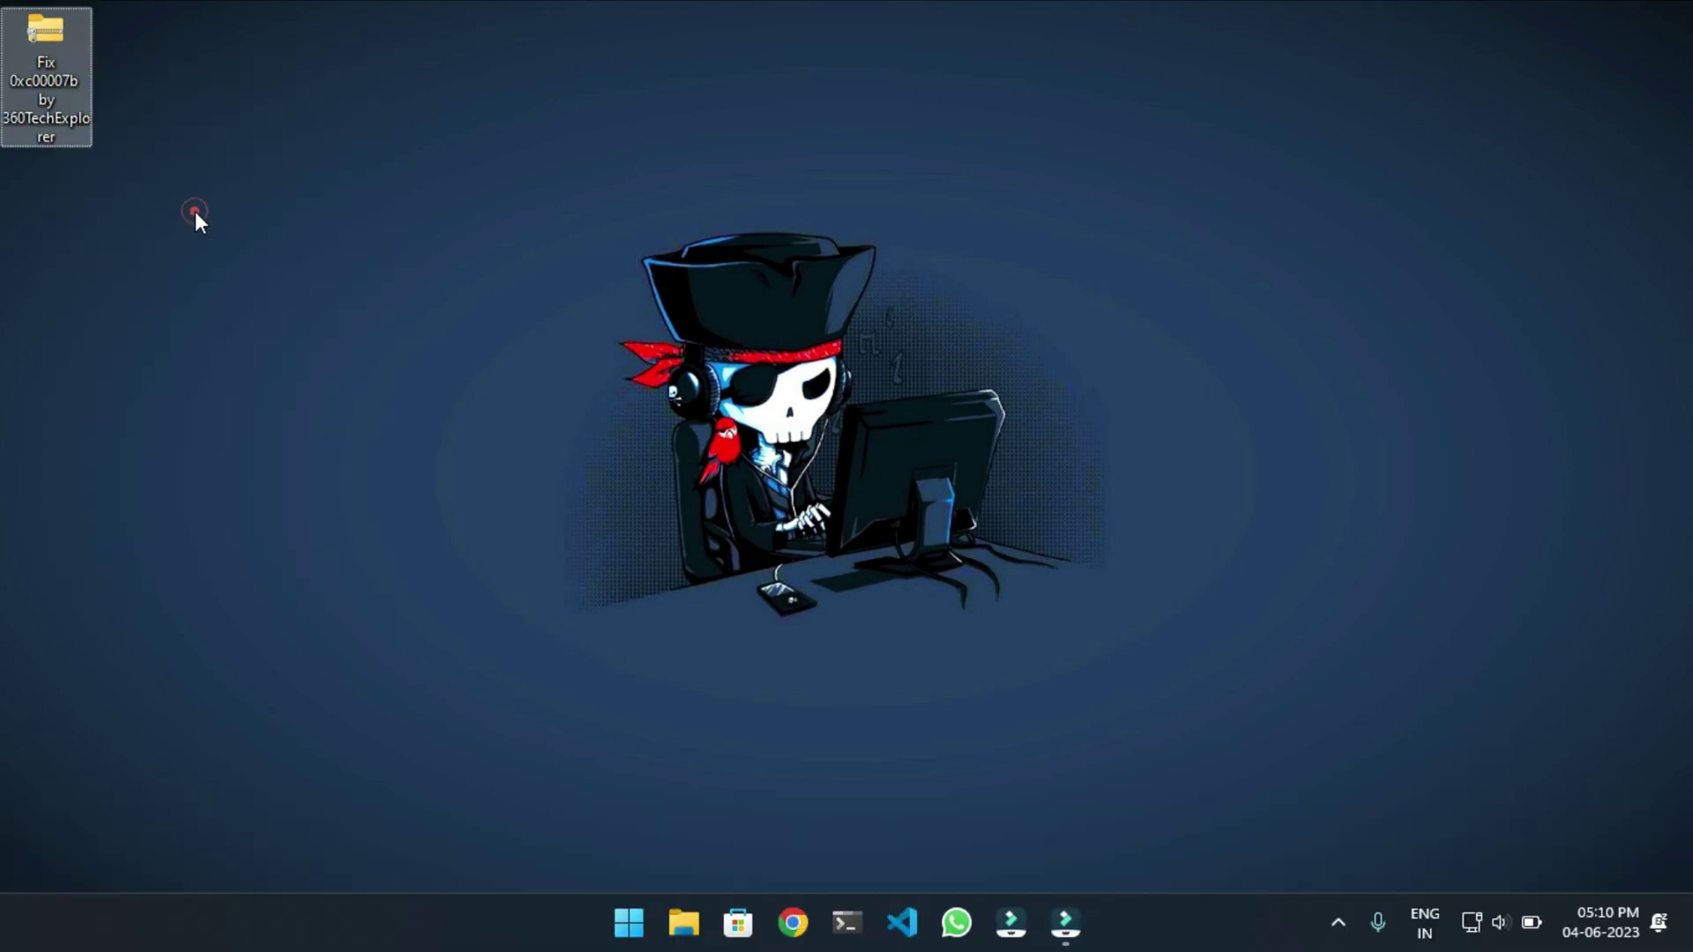
Extract the zip to the suggested folder and open Dll files > 64-bit-files
click(1074, 698)
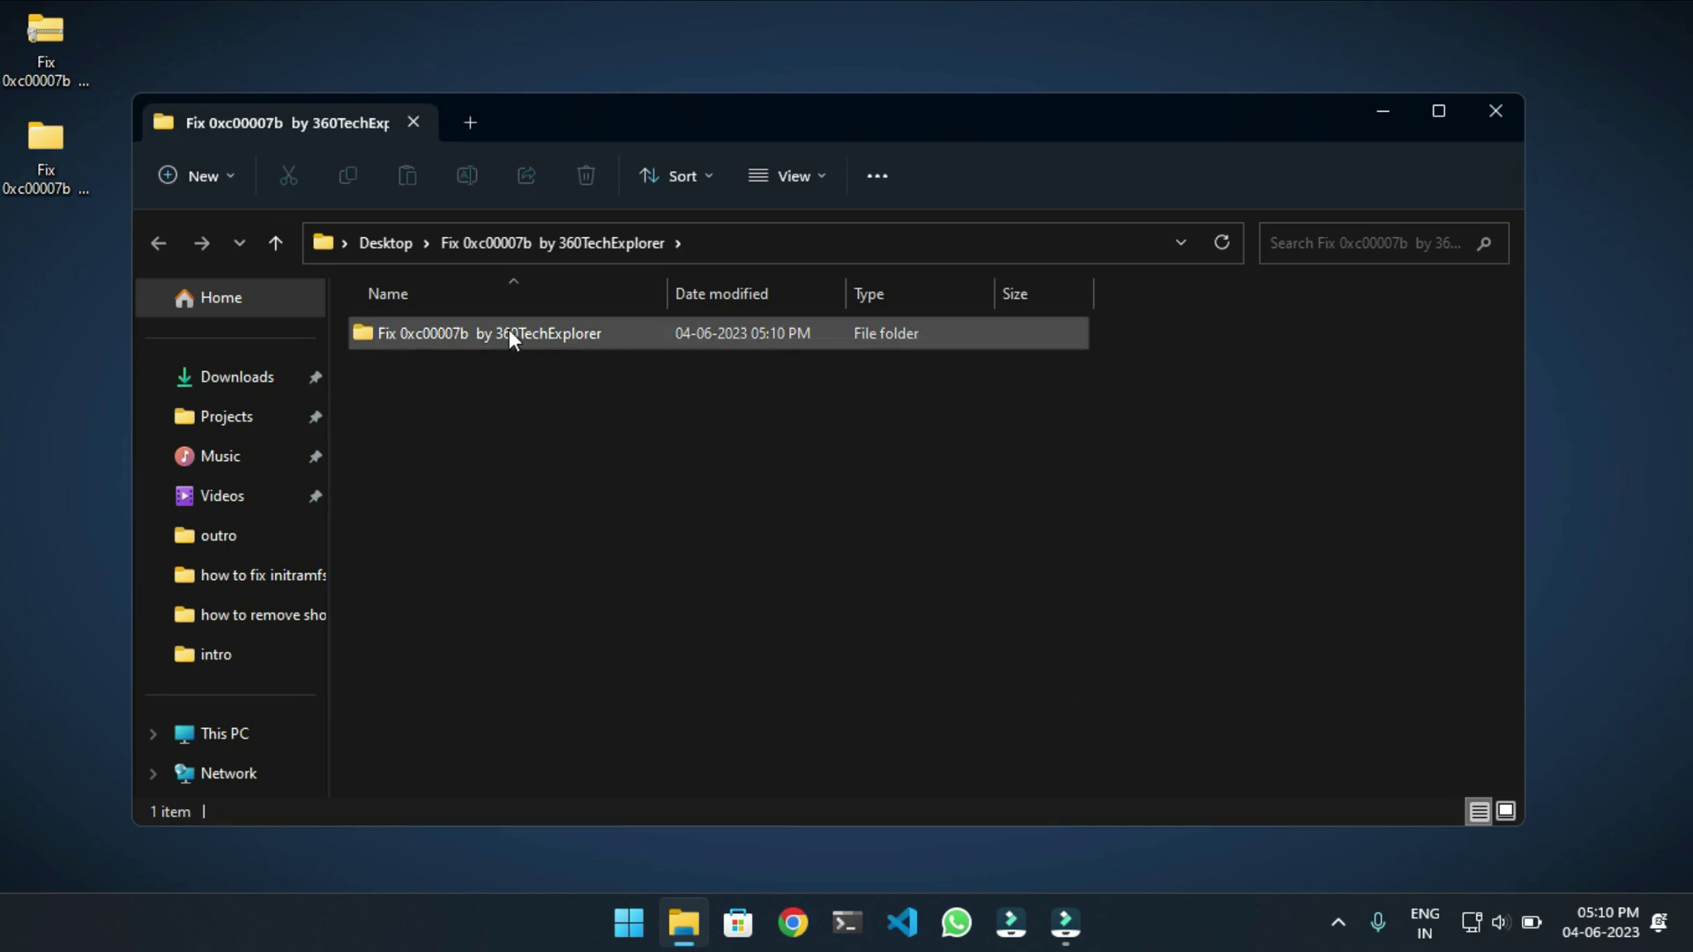
double_click(484, 336)
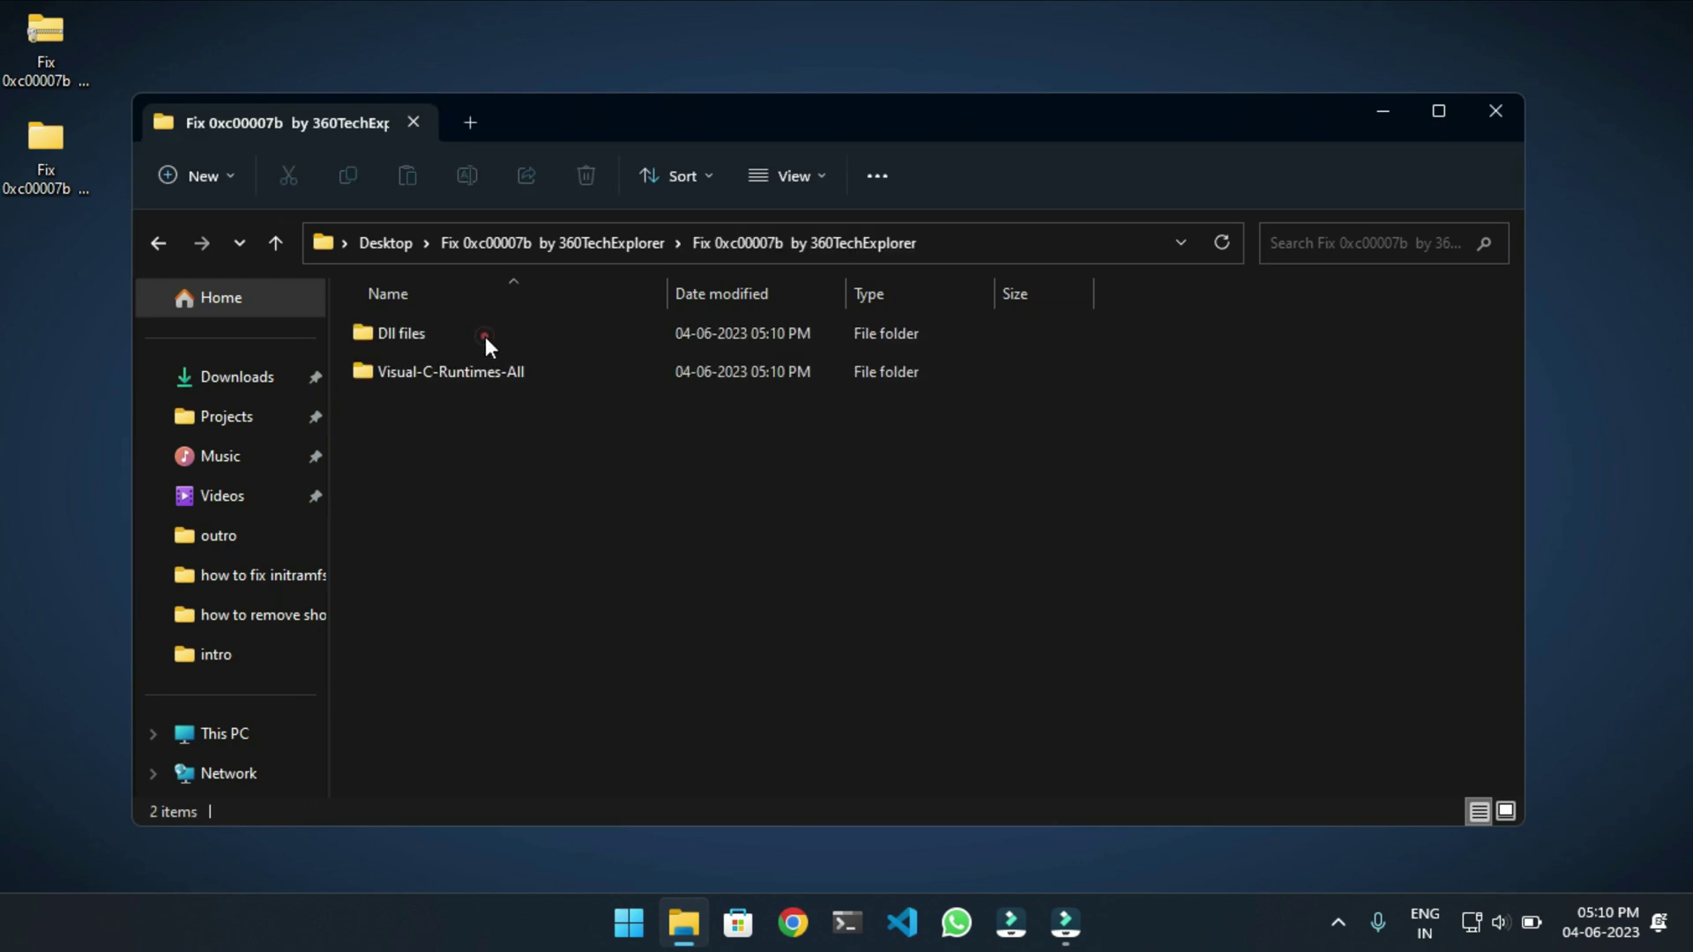
double_click(413, 335)
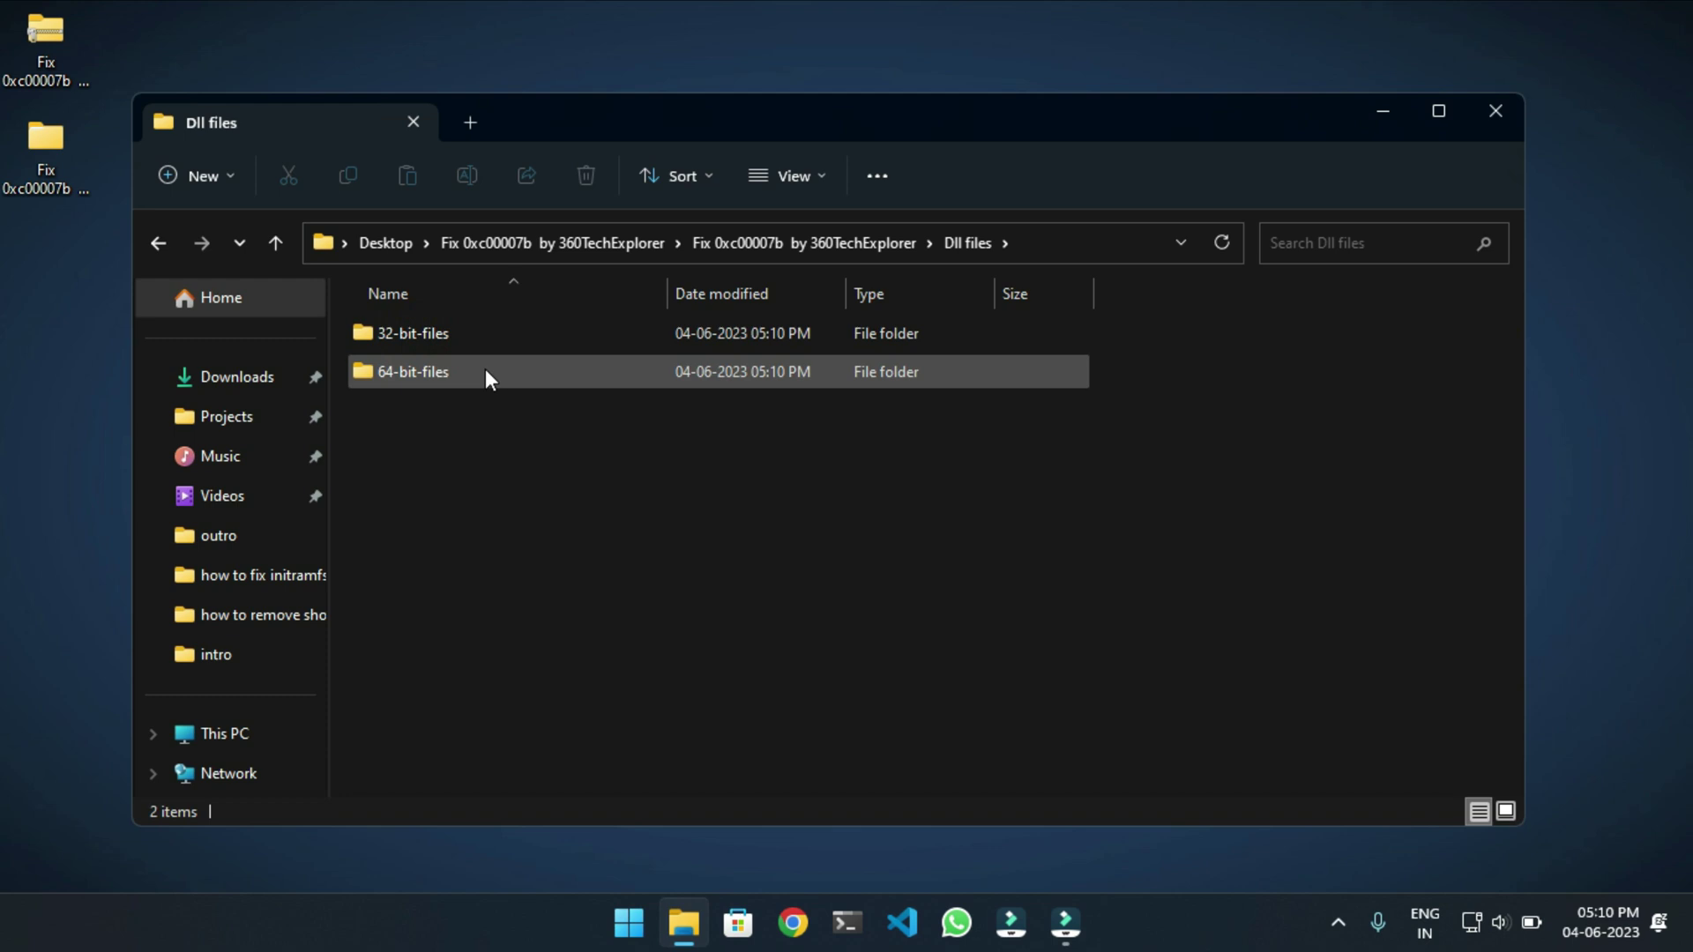
double_click(420, 375)
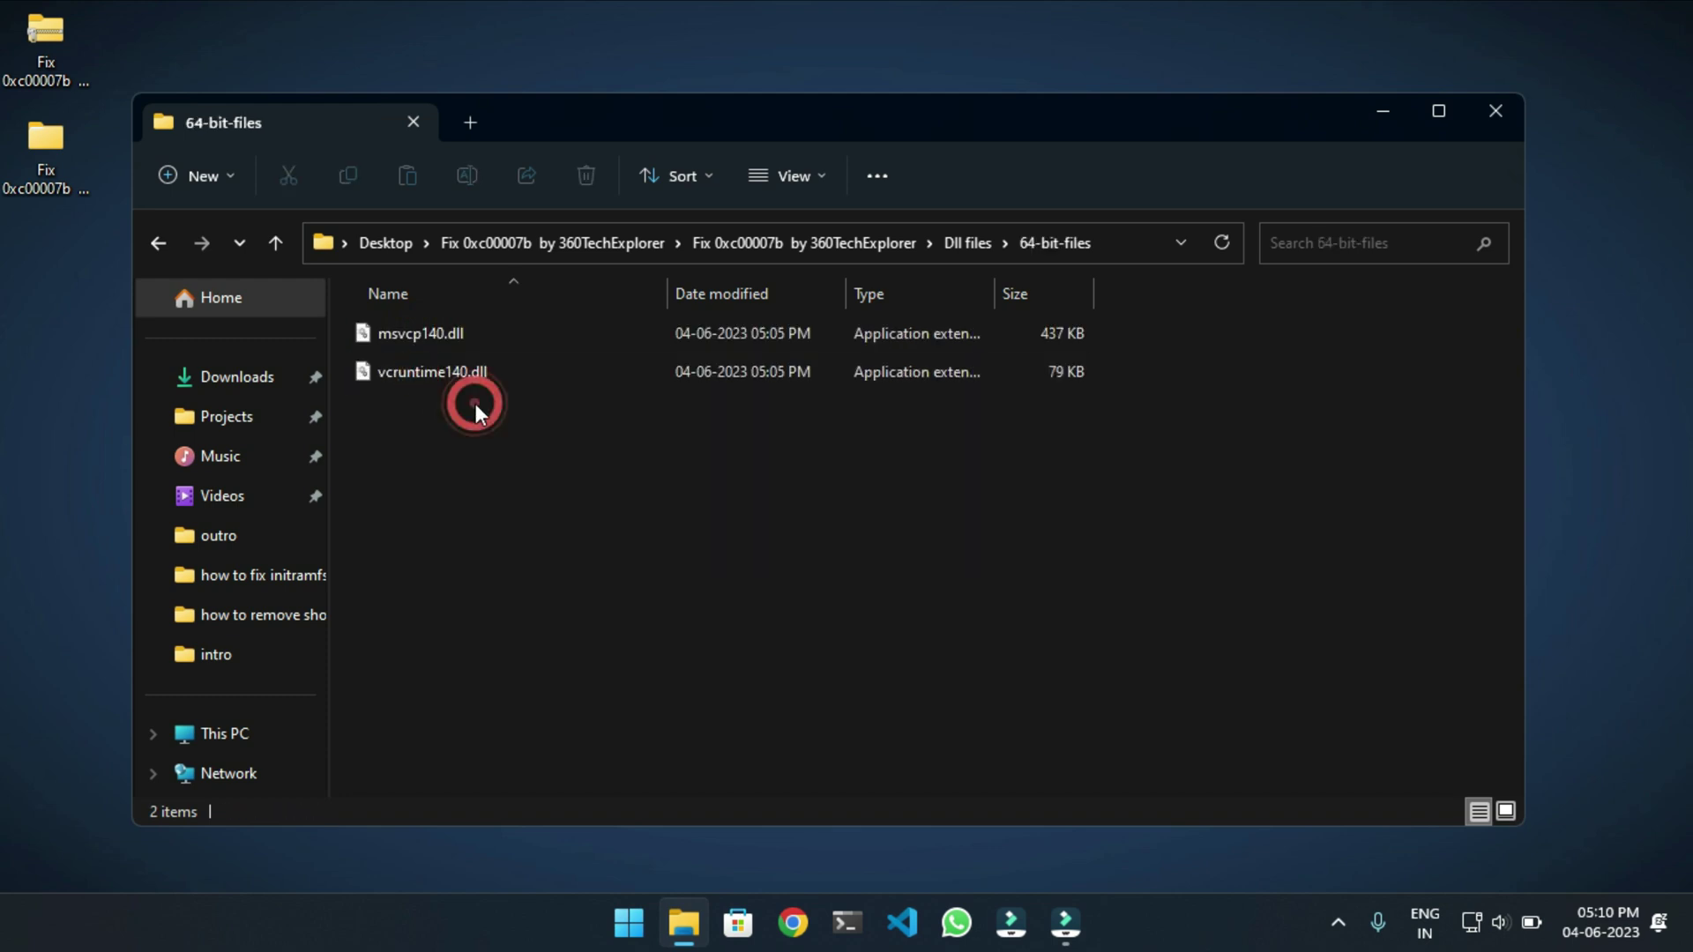
Copy both DLL files, msvcp140.dll and vcruntime140.dll
key(ctrl+a)
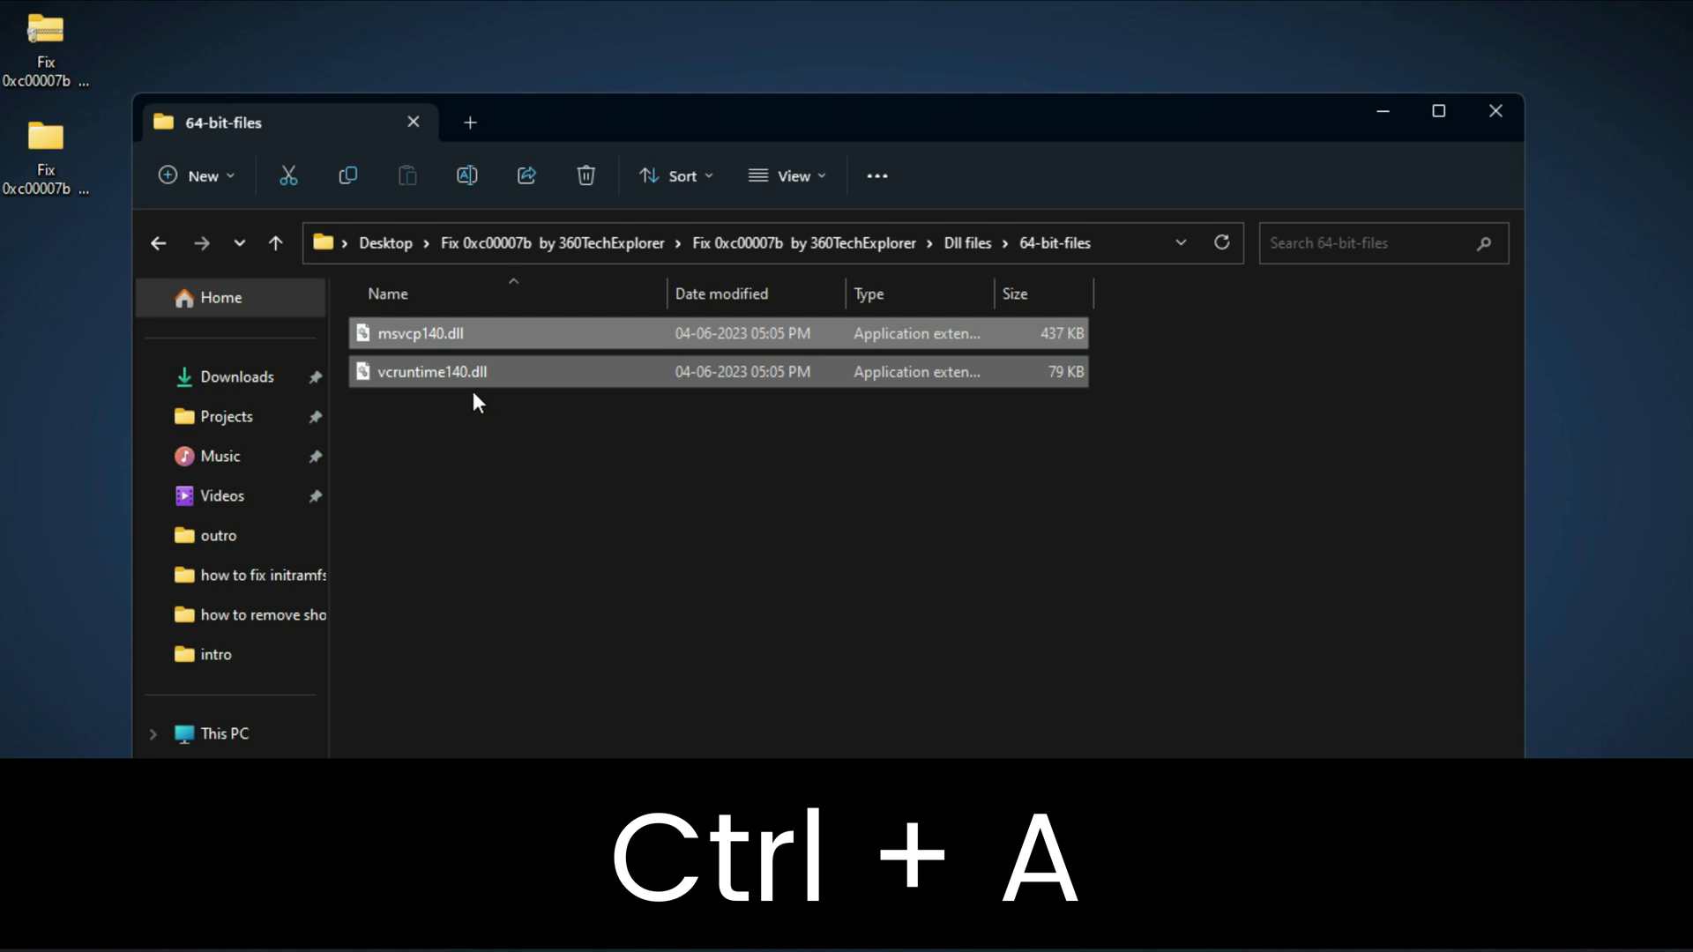
right_click(472, 388)
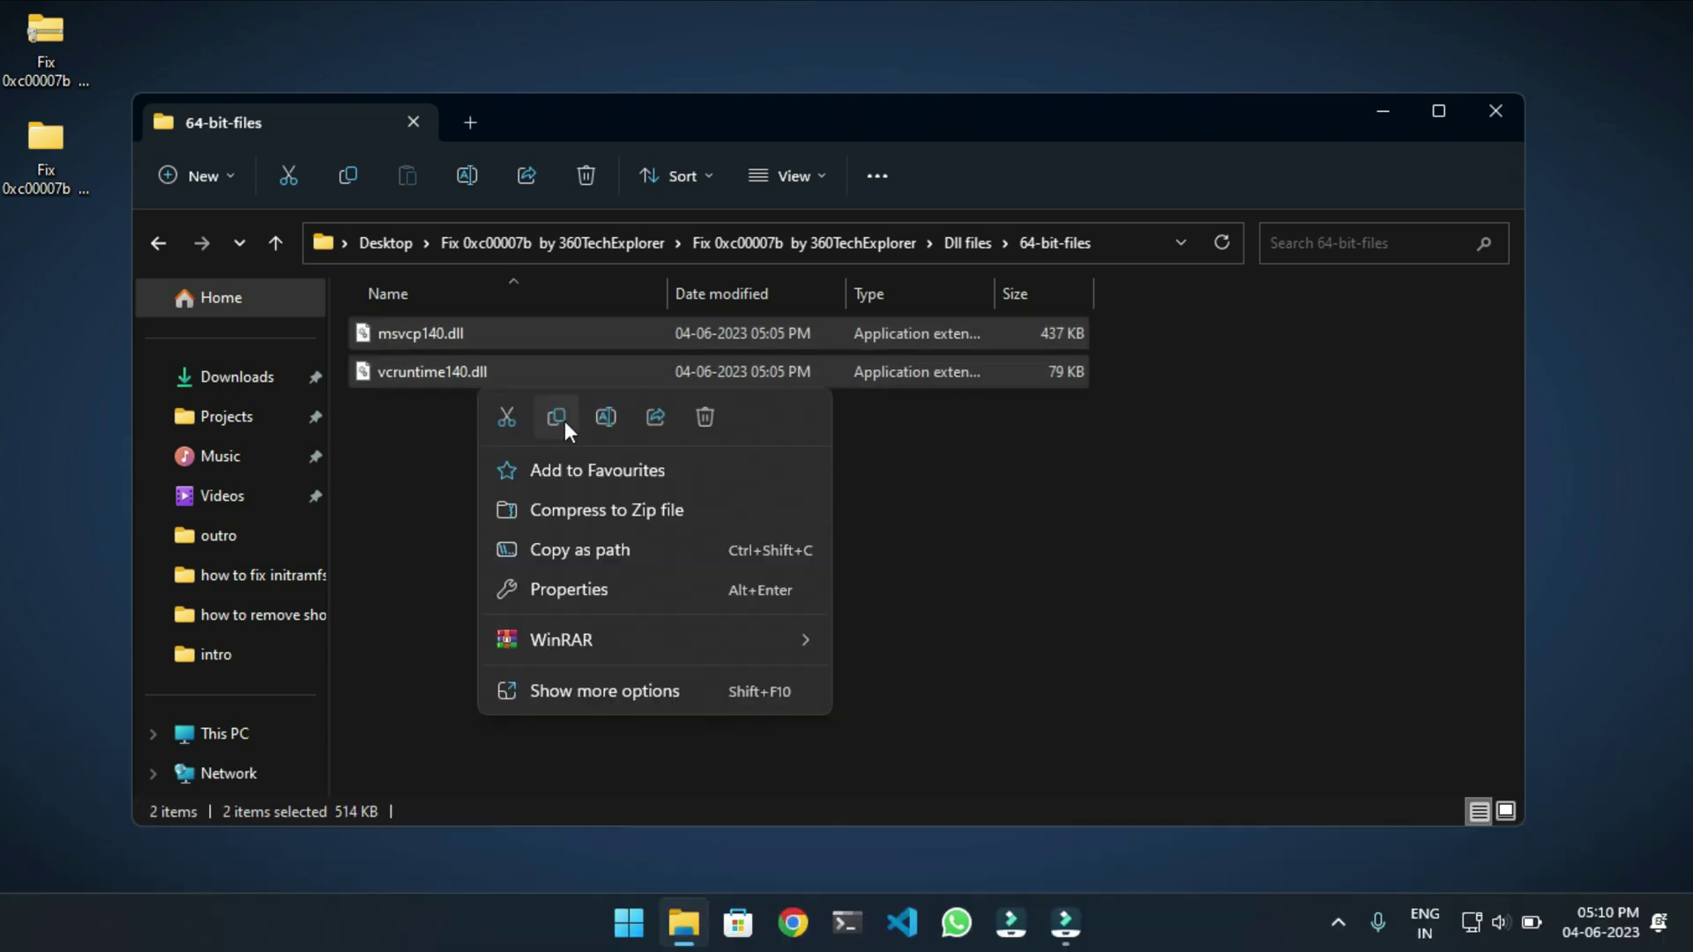
click(564, 418)
Go from This PC into Local Disk (C:) and open the Windows folder
click(254, 735)
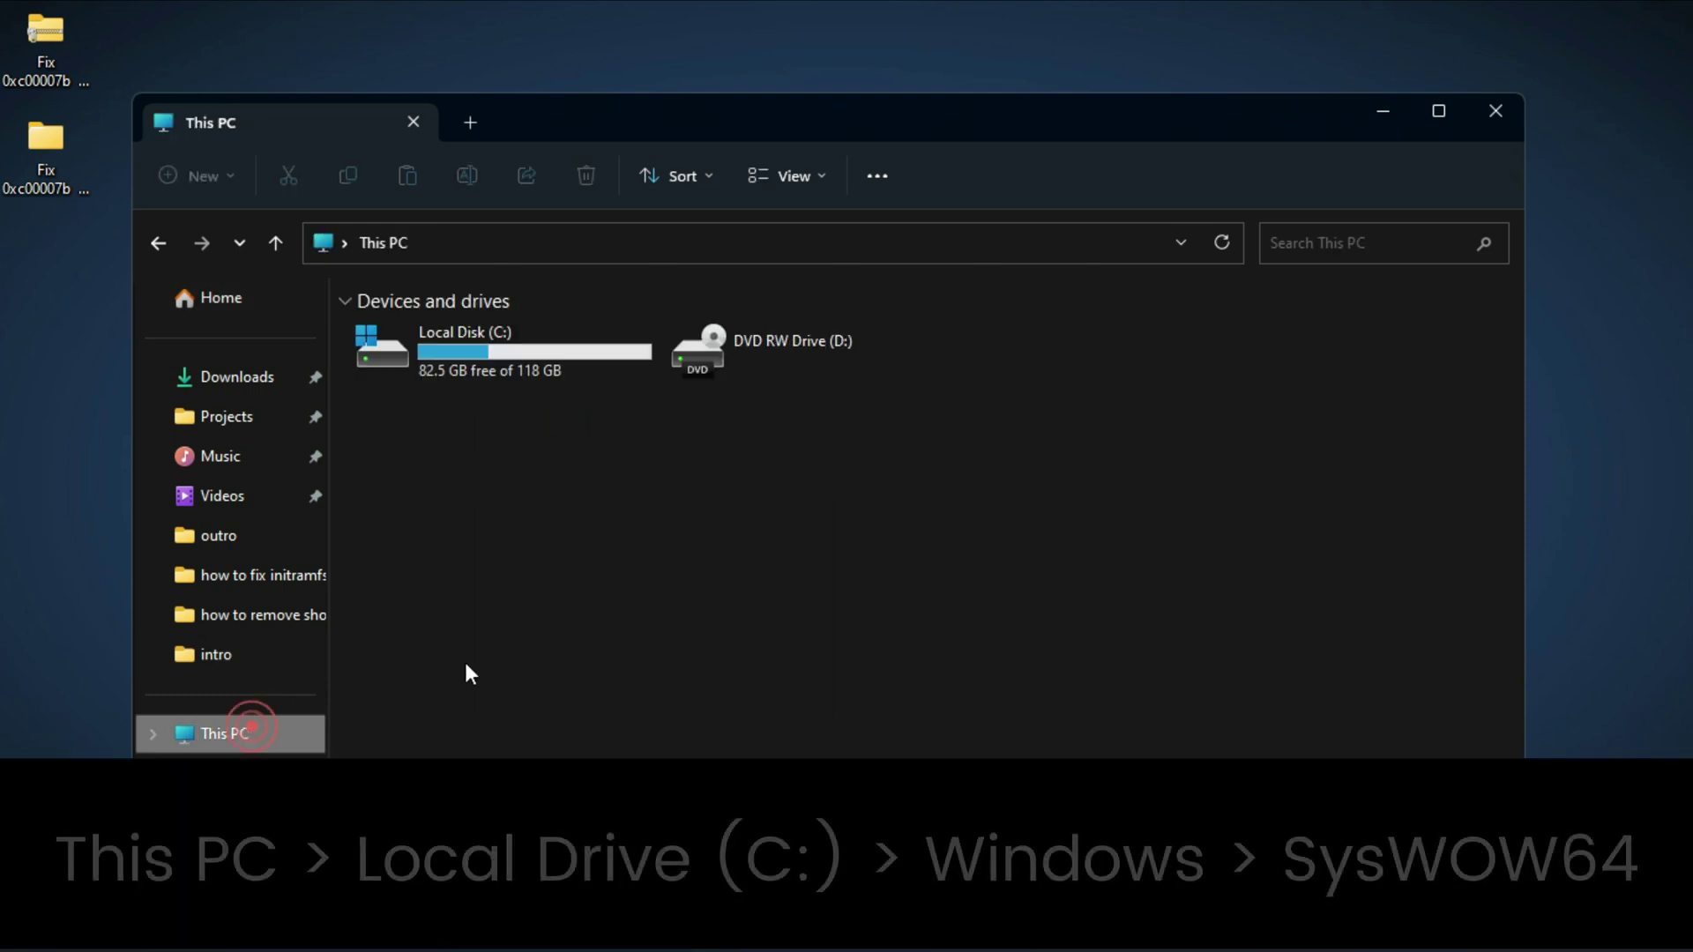
double_click(506, 370)
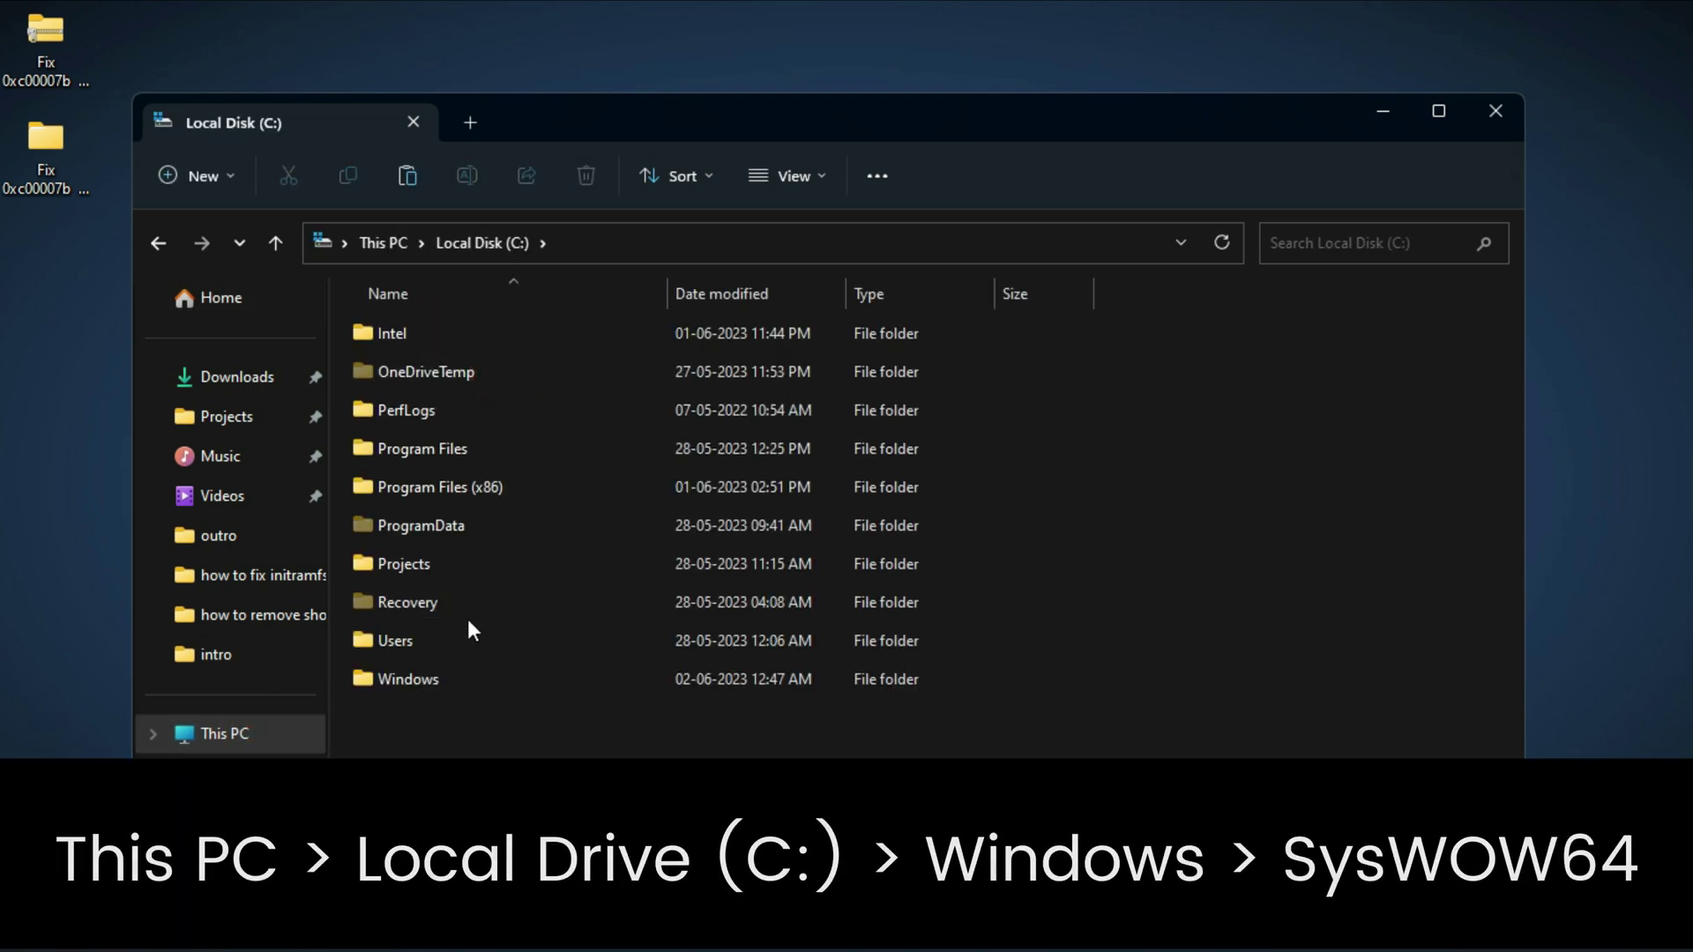
double_click(448, 672)
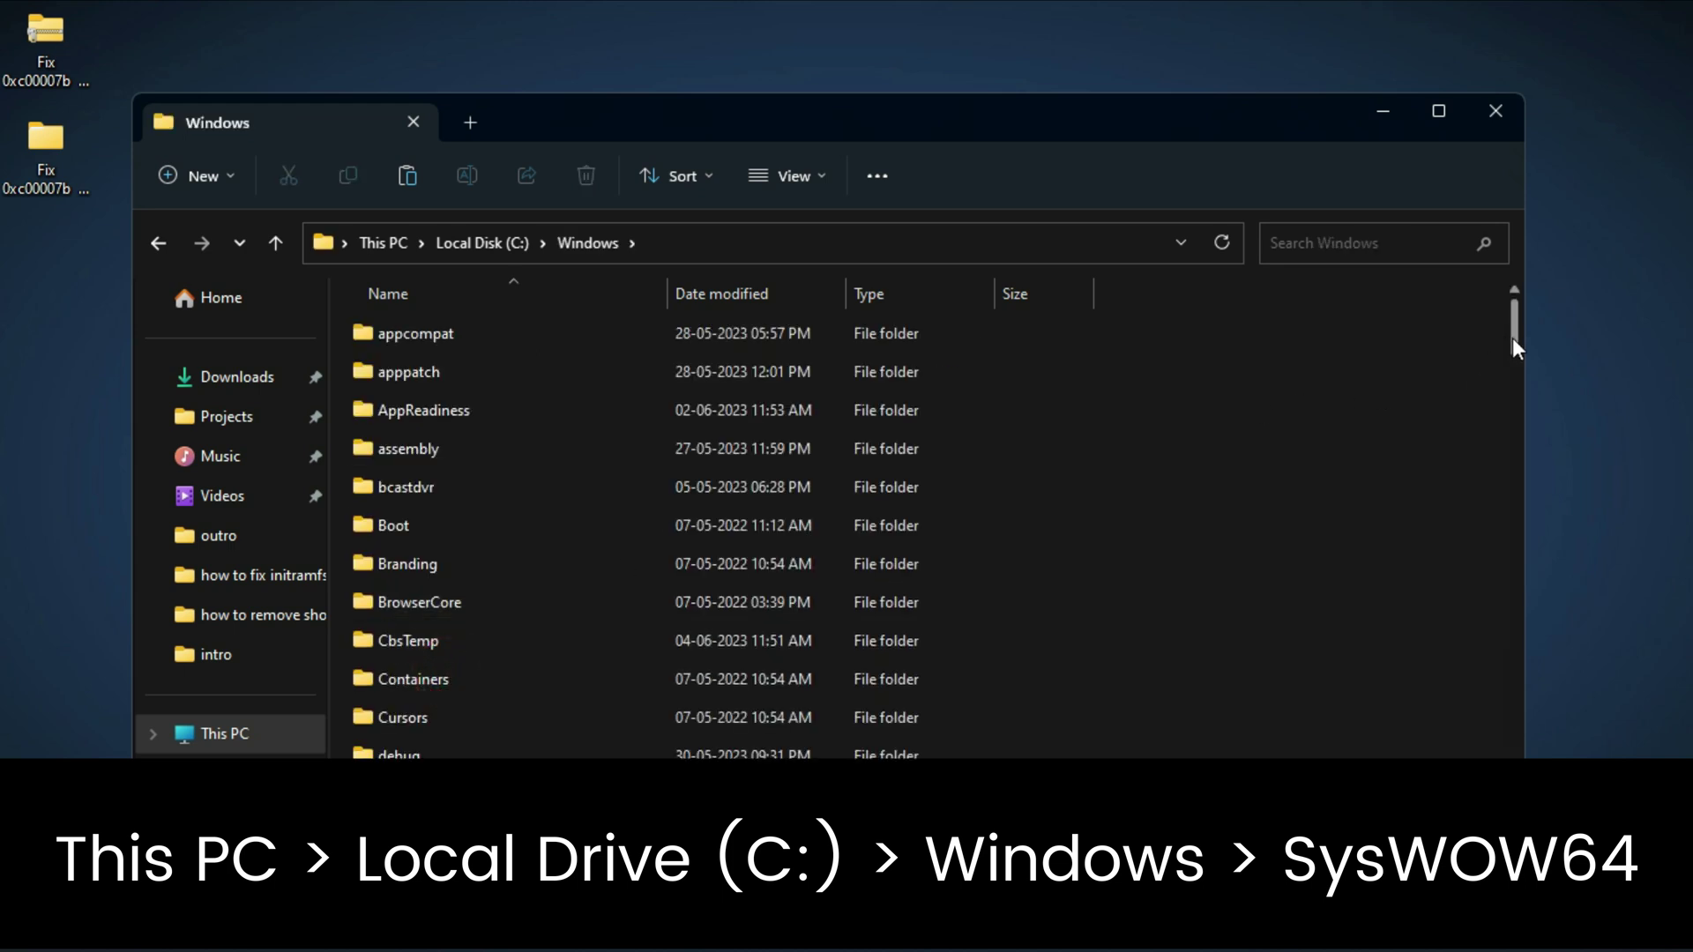
Jump through the S folders to find SysWOW64 and open it
drag(1511, 337, 1514, 411)
key(s)
key(s)
key(s)
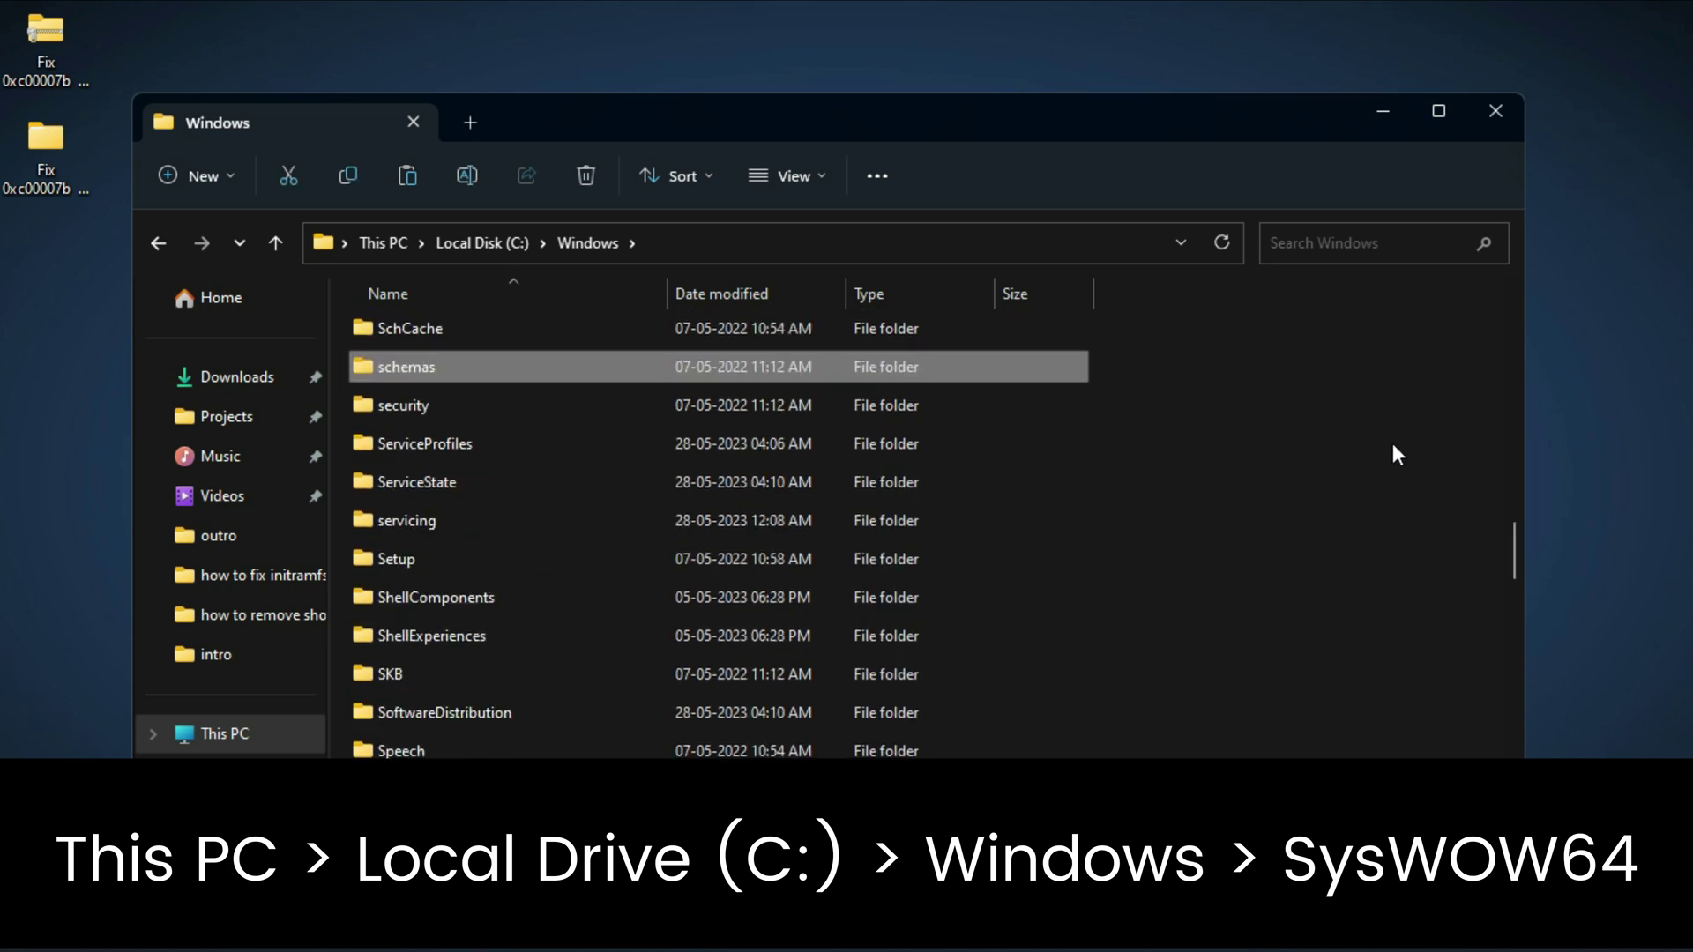
key(s)
key(s)
key(s)
key(s)
key(s)
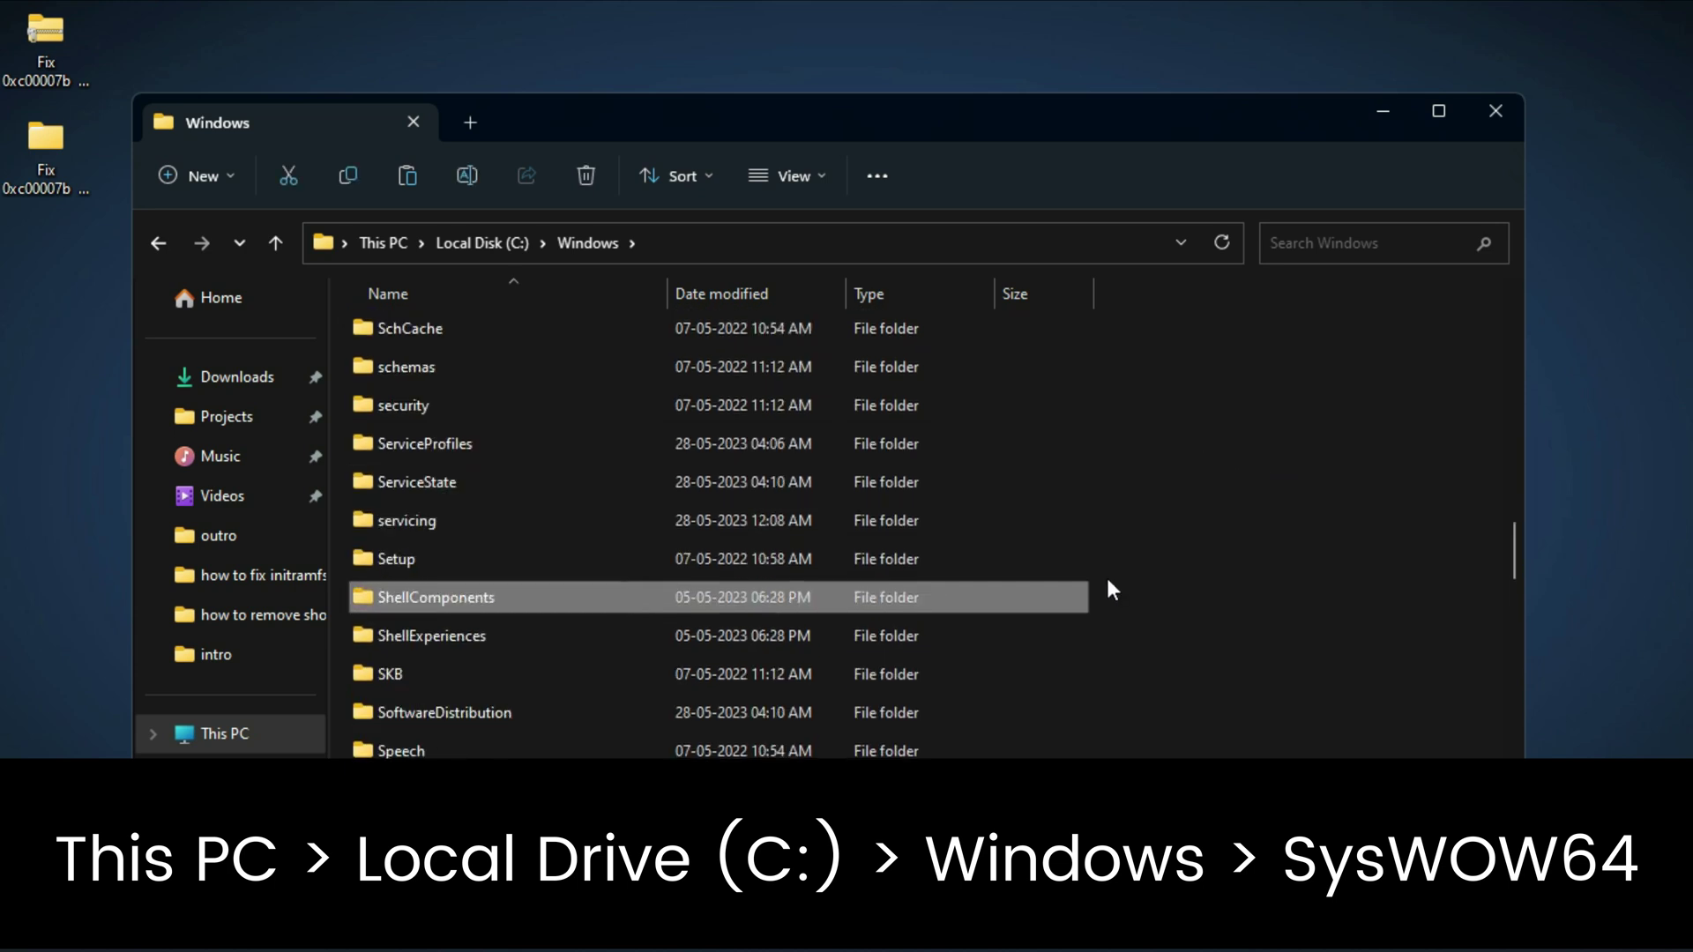
key(s)
key(s)
key(s)
key(s)
key(s)
key(s)
key(s)
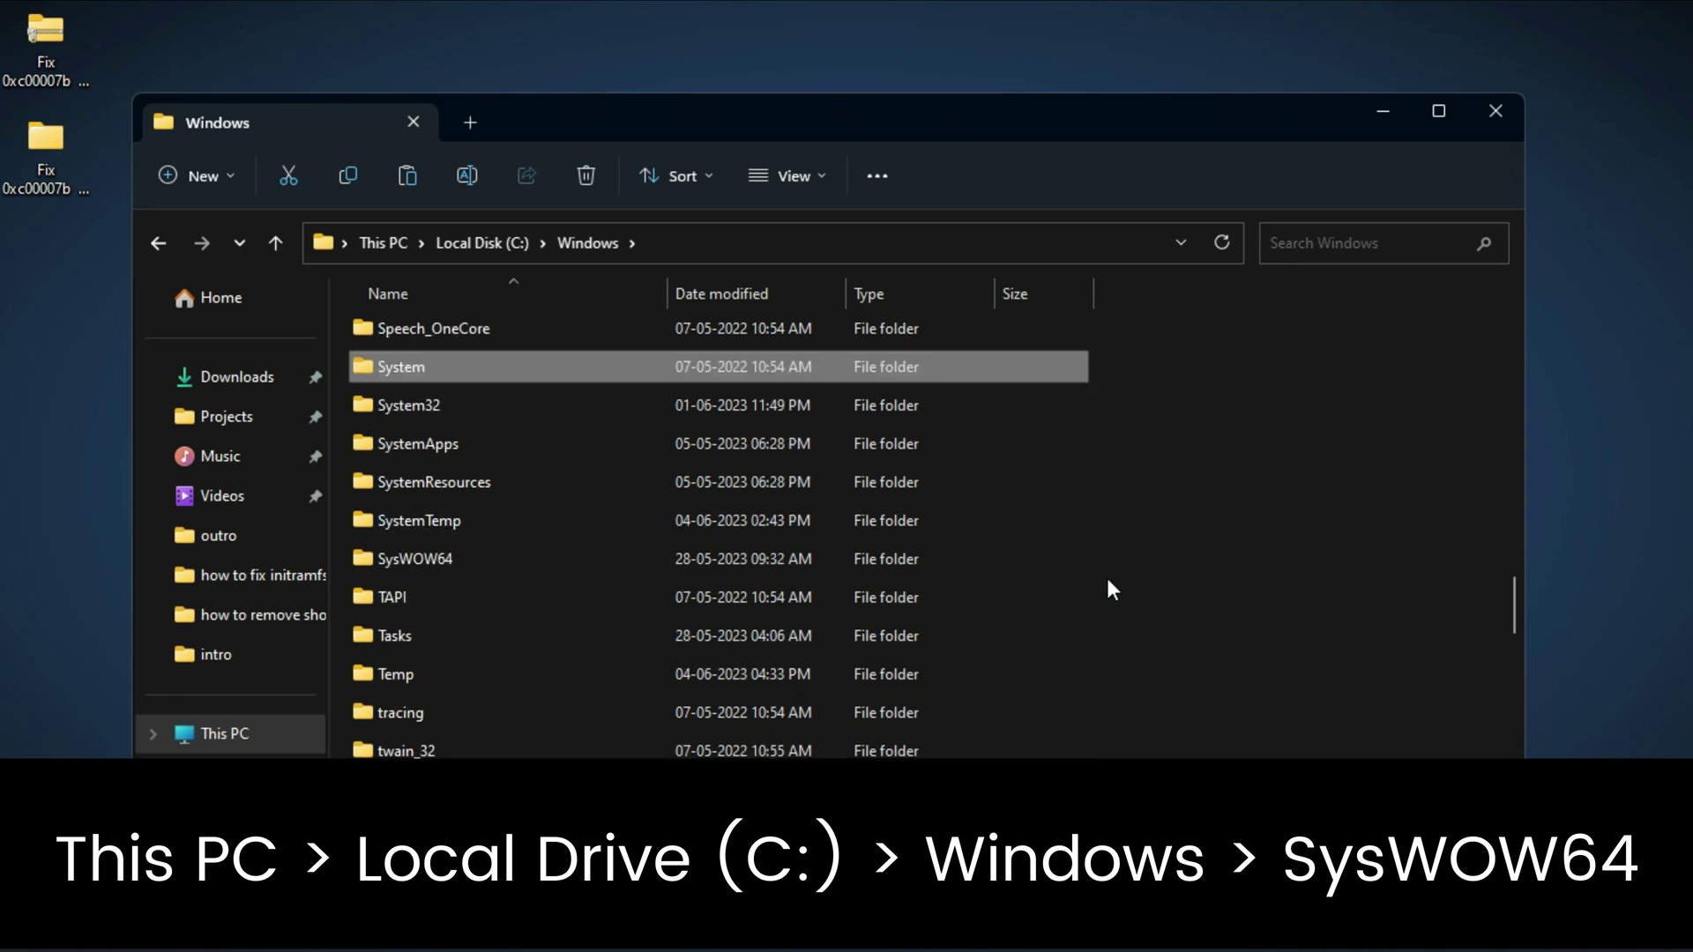
key(s)
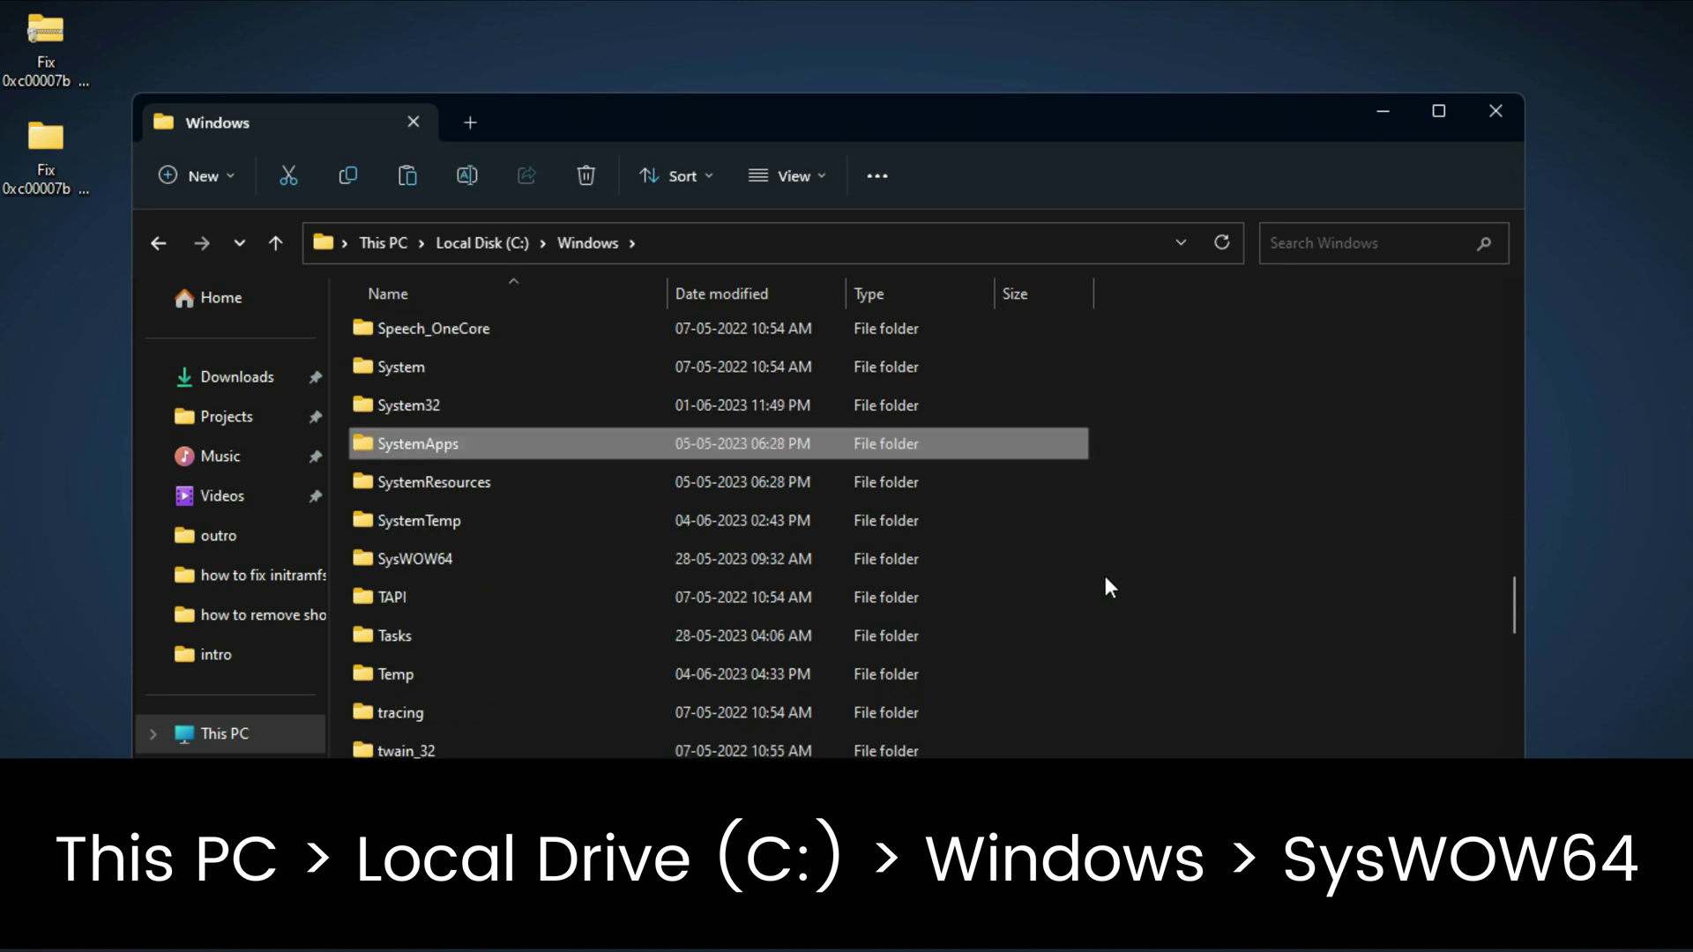
key(s)
key(s)
click(429, 559)
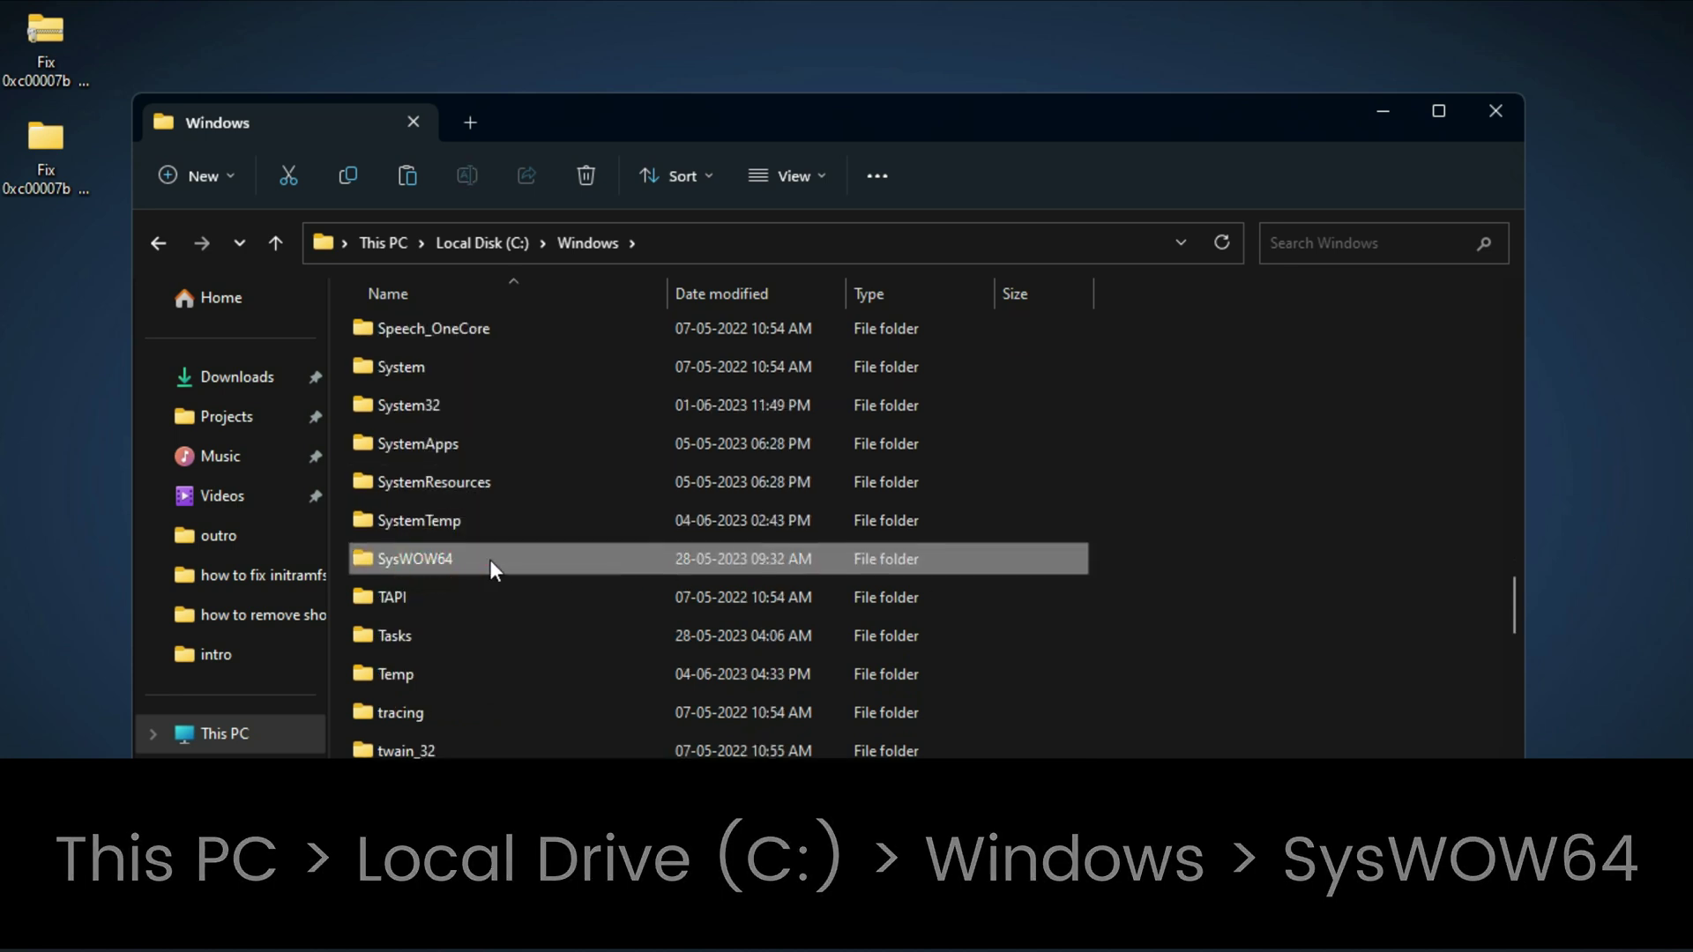
double_click(491, 561)
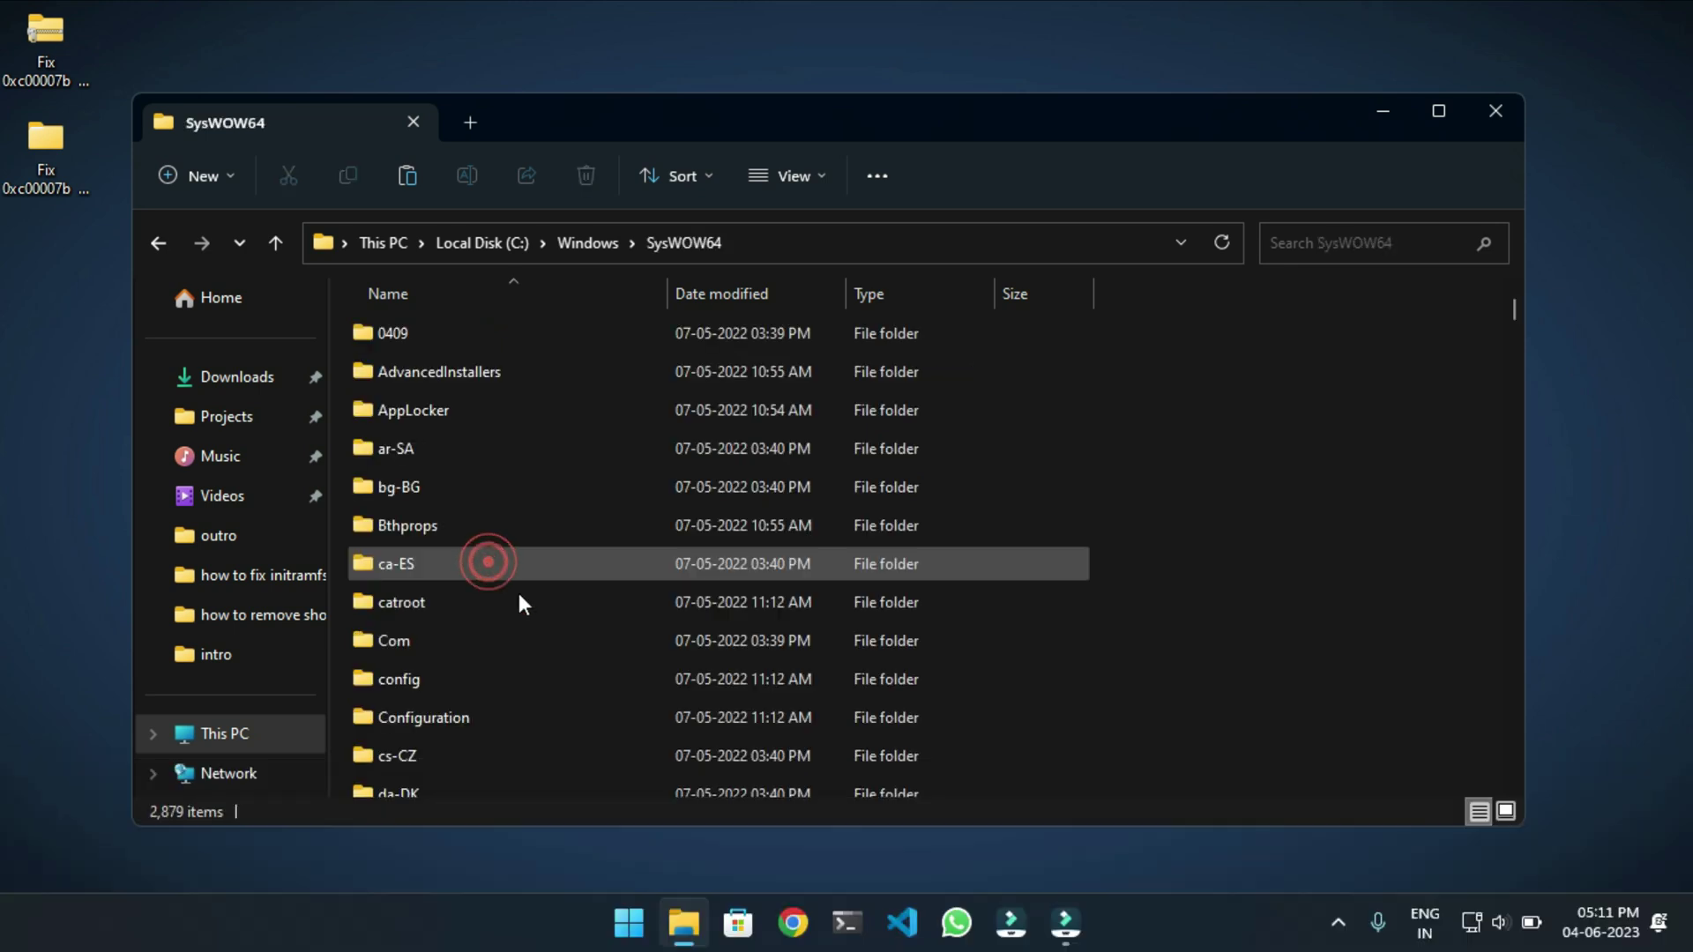
Paste msvcp140.dll and vcruntime140.dll into SysWOW64, granting administrator permission for each
right_click(1189, 560)
click(1226, 587)
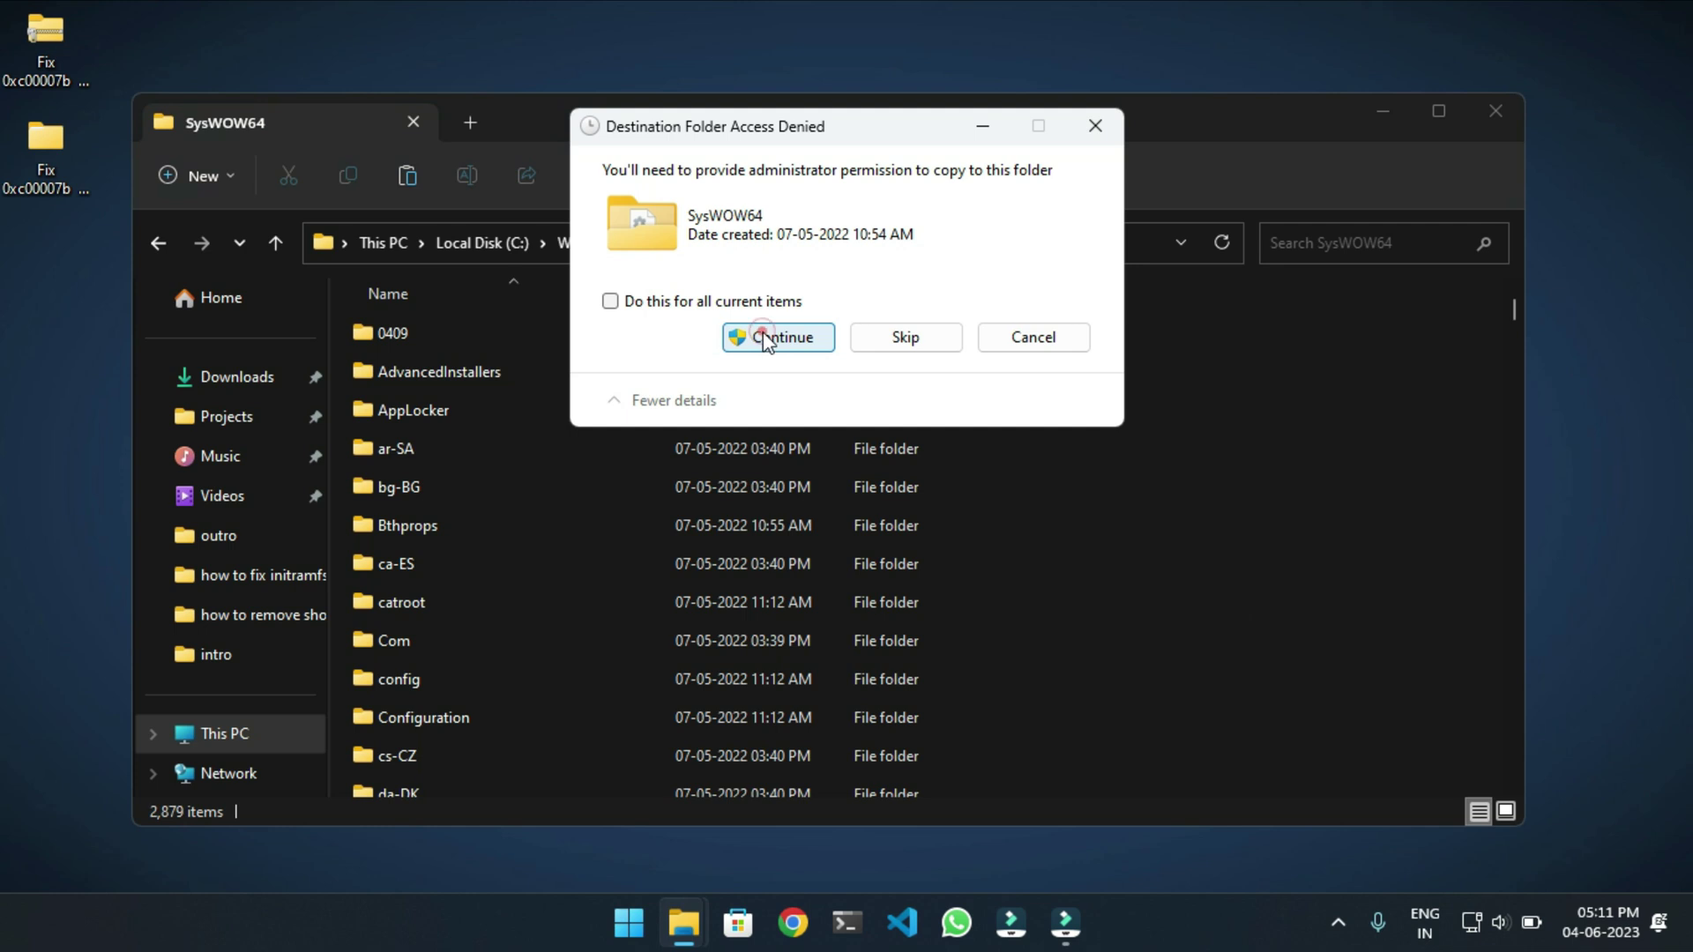
click(765, 338)
click(768, 338)
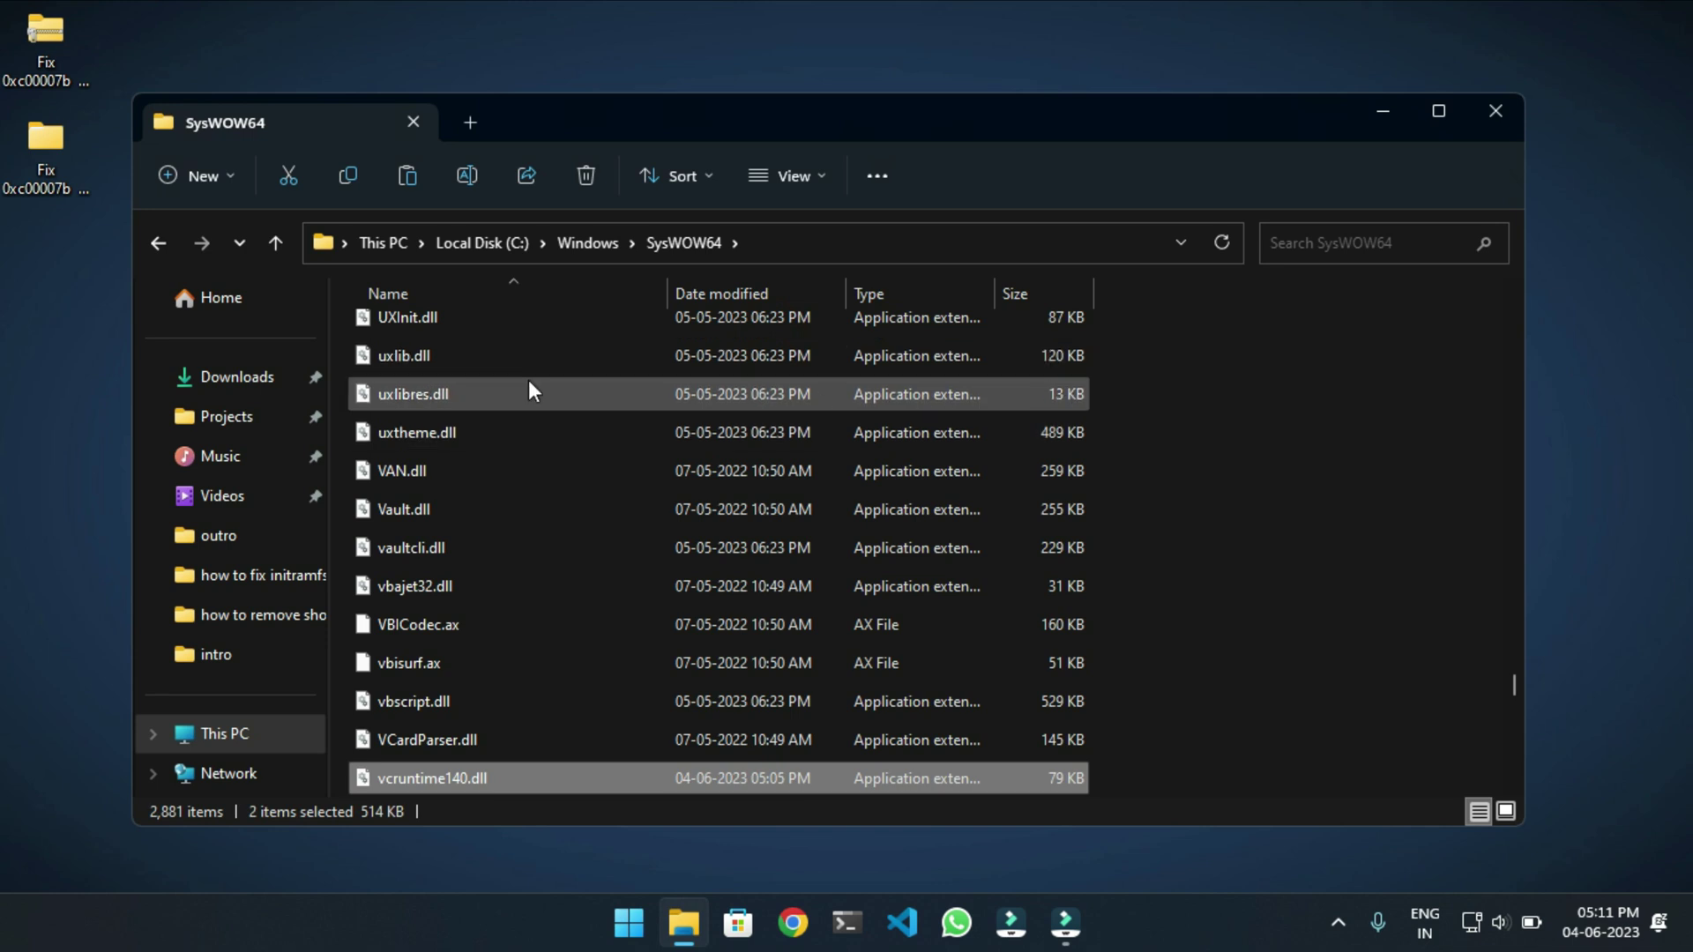
Close SysWOW64, go to Fix 0xc00007b's Visual-C-Runtimes-All folder, and right-click install_all
click(1496, 114)
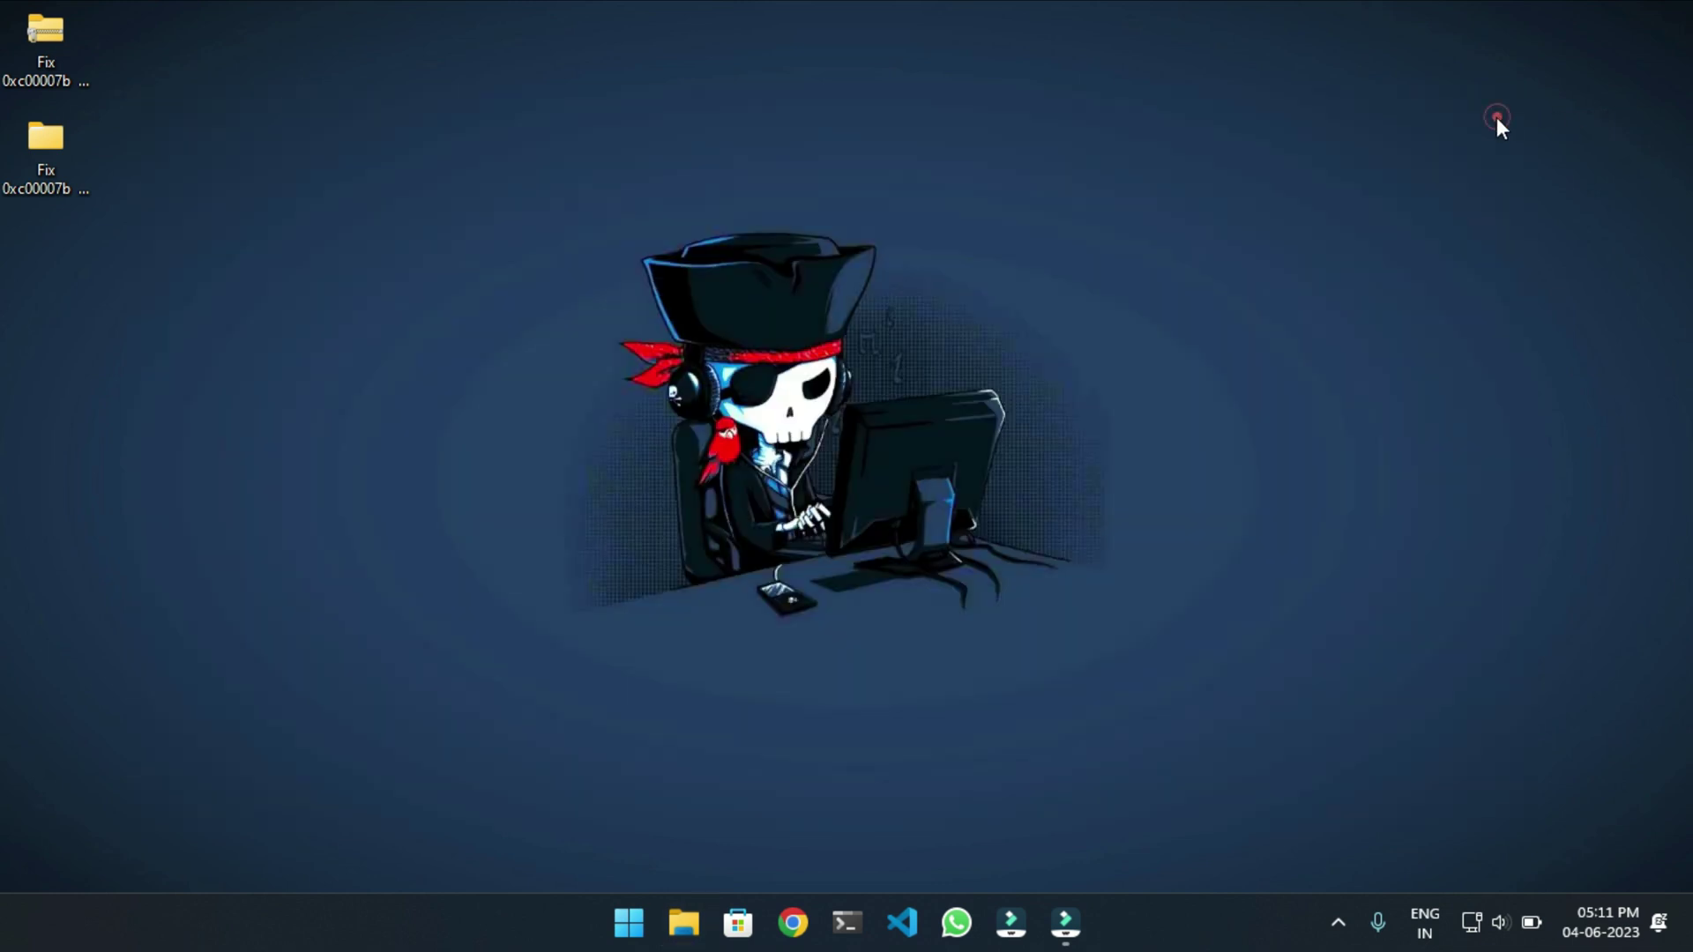
double_click(24, 188)
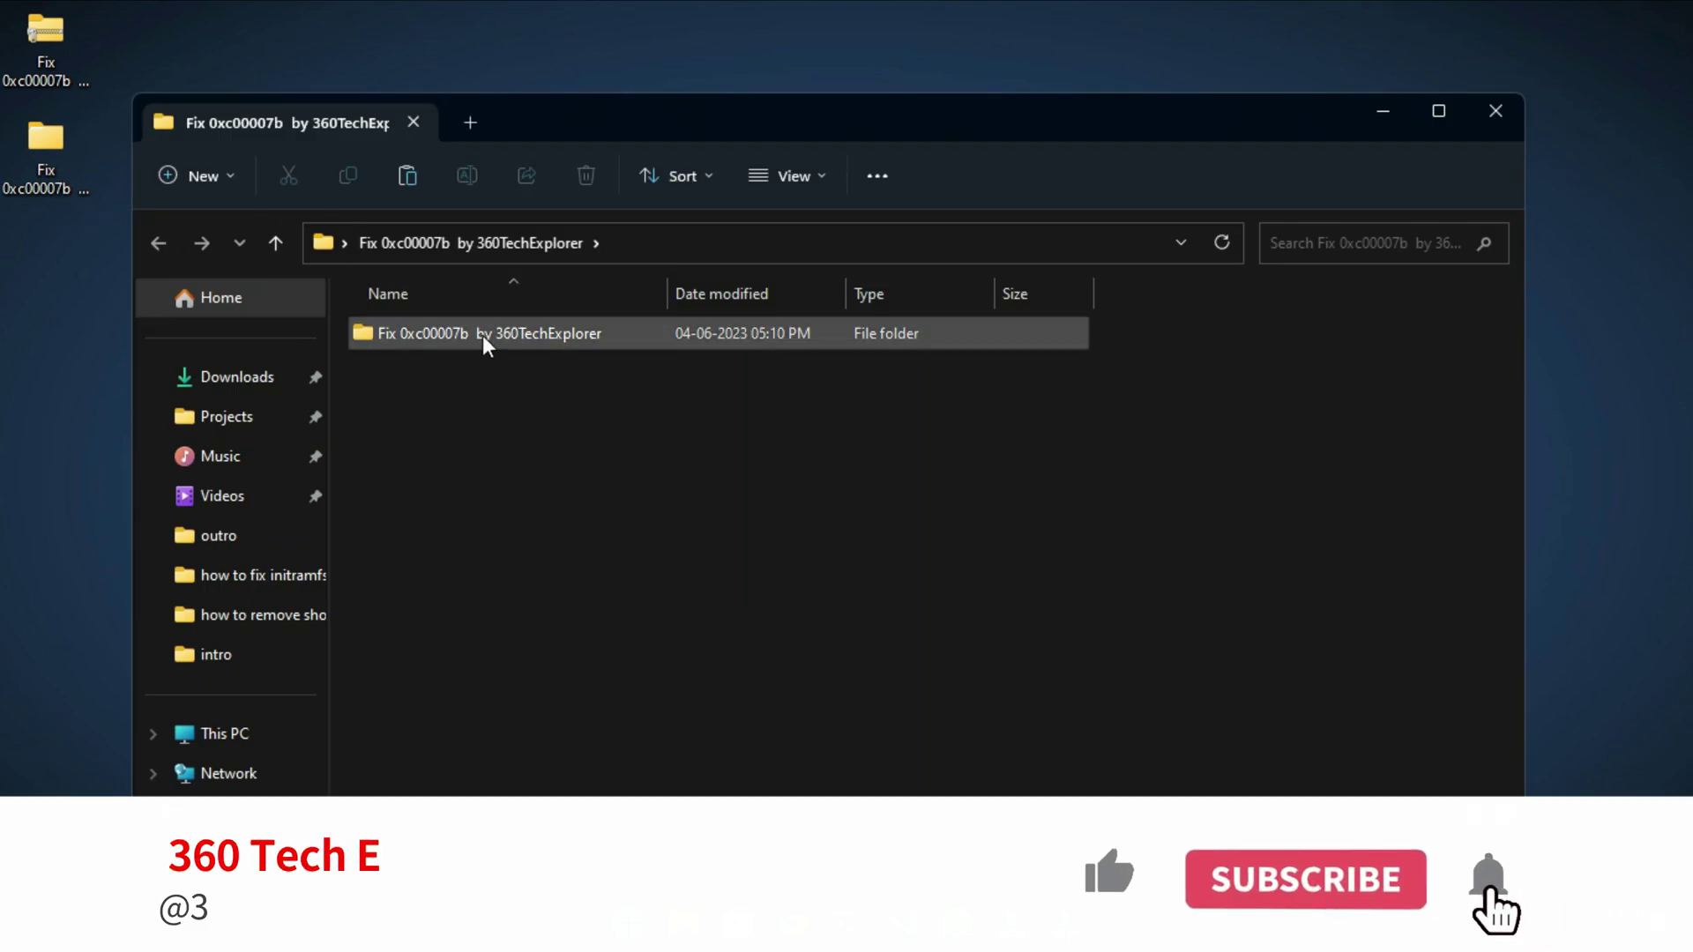
double_click(450, 334)
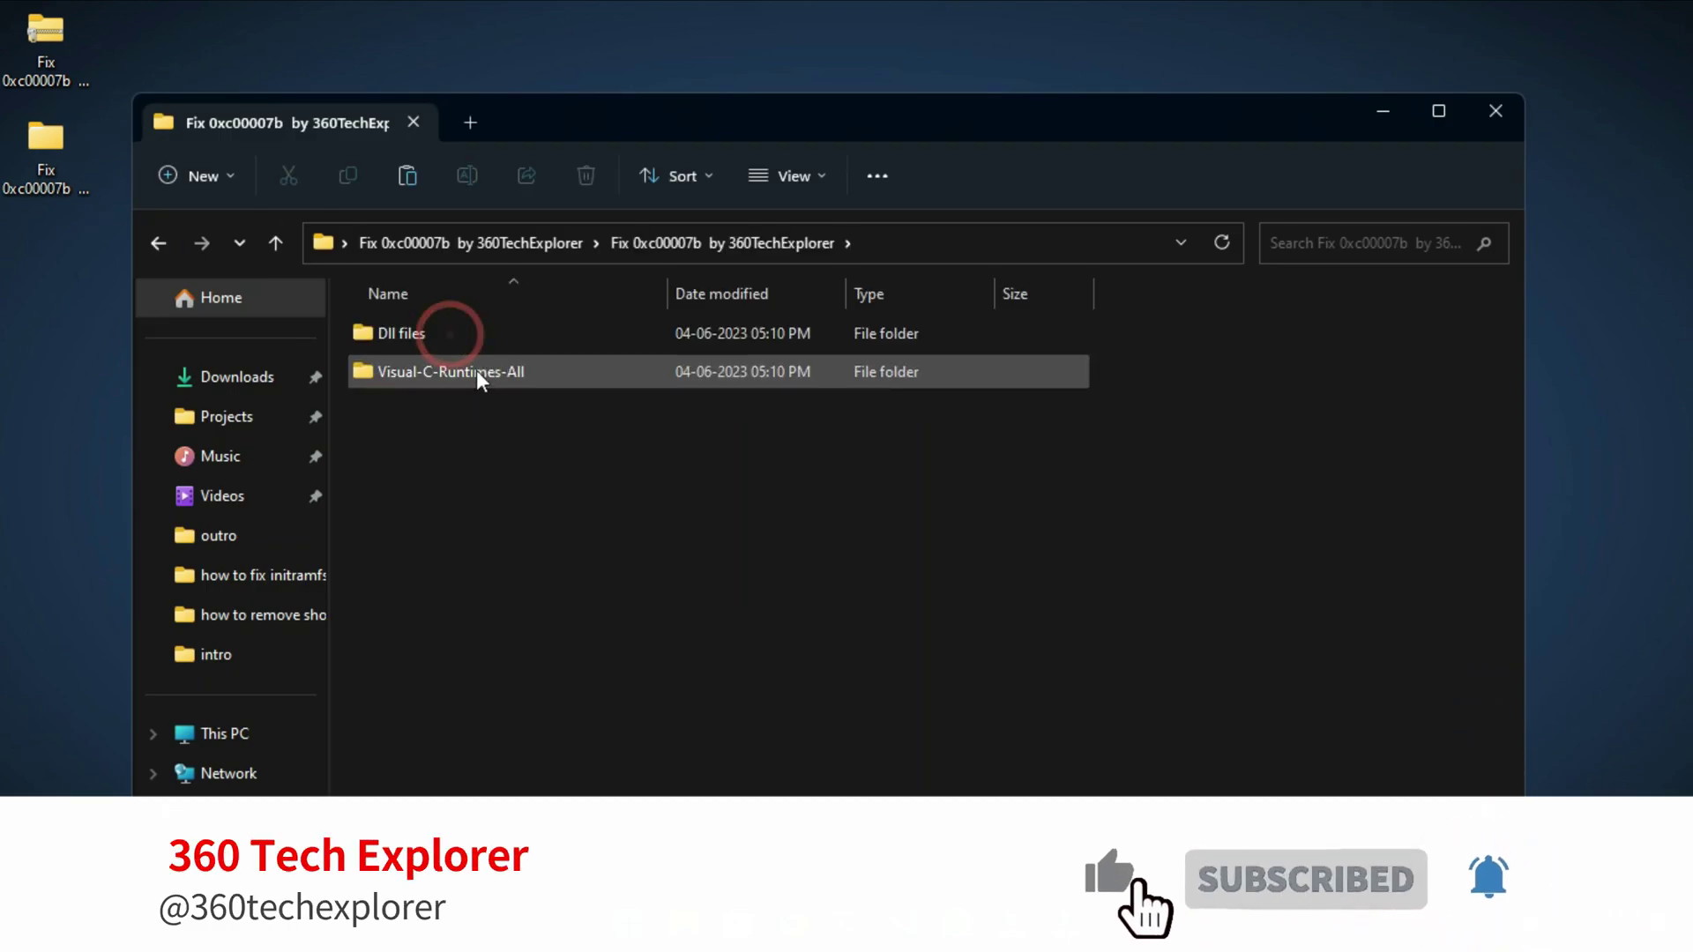
double_click(559, 372)
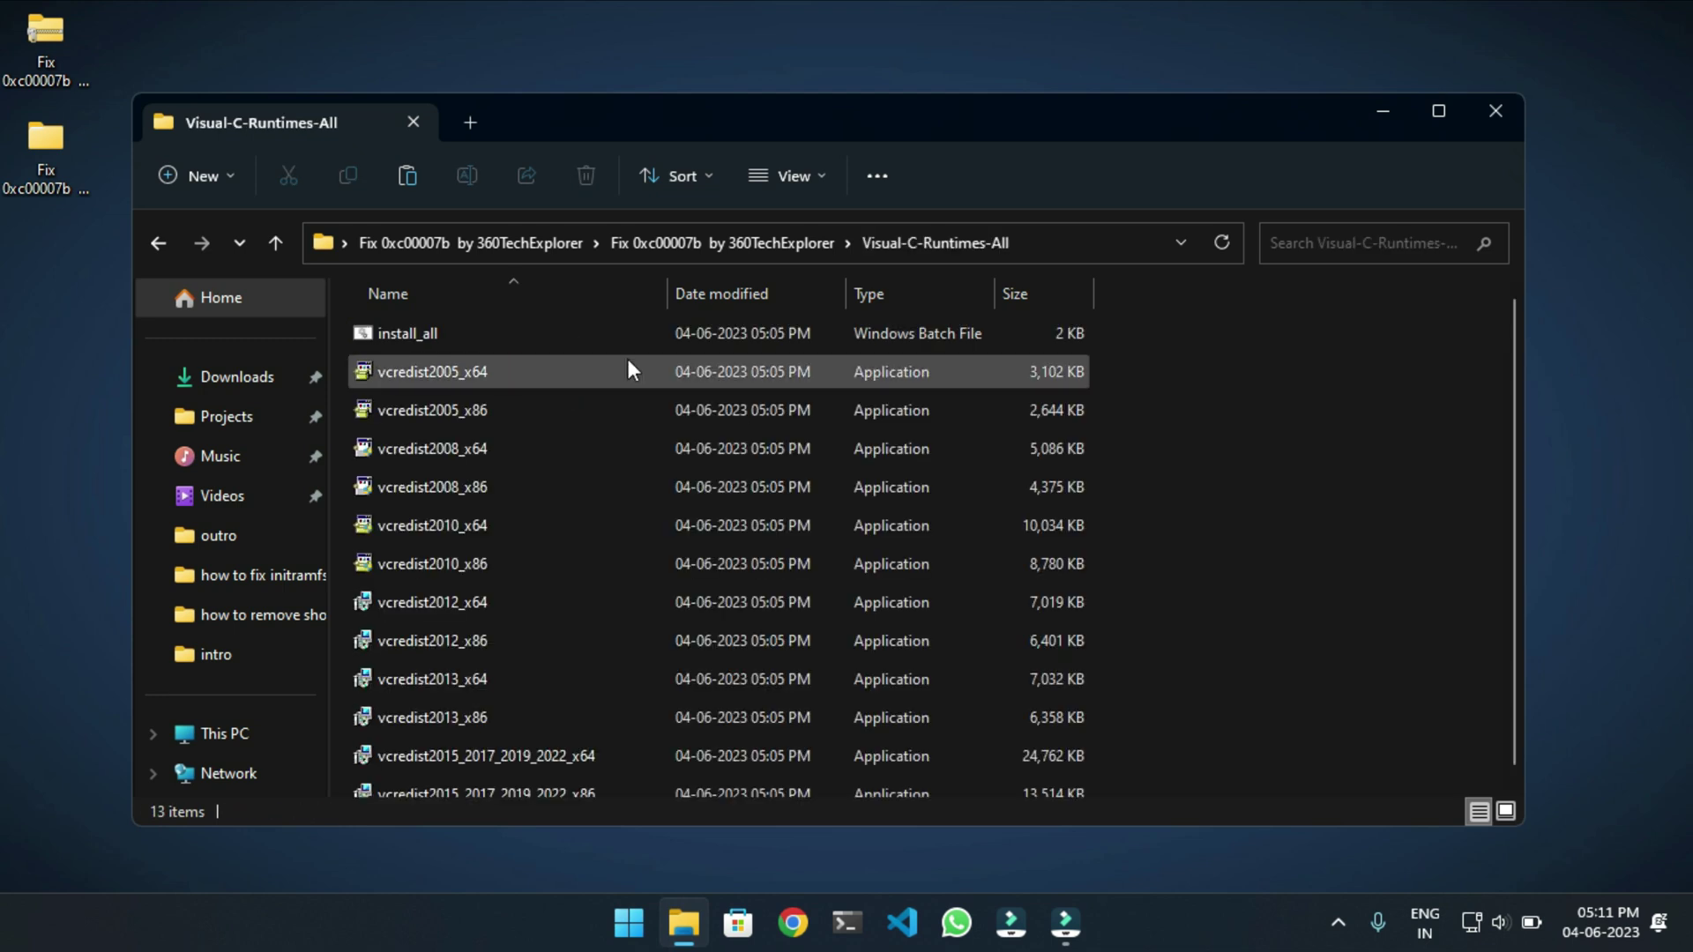
click(522, 335)
right_click(478, 335)
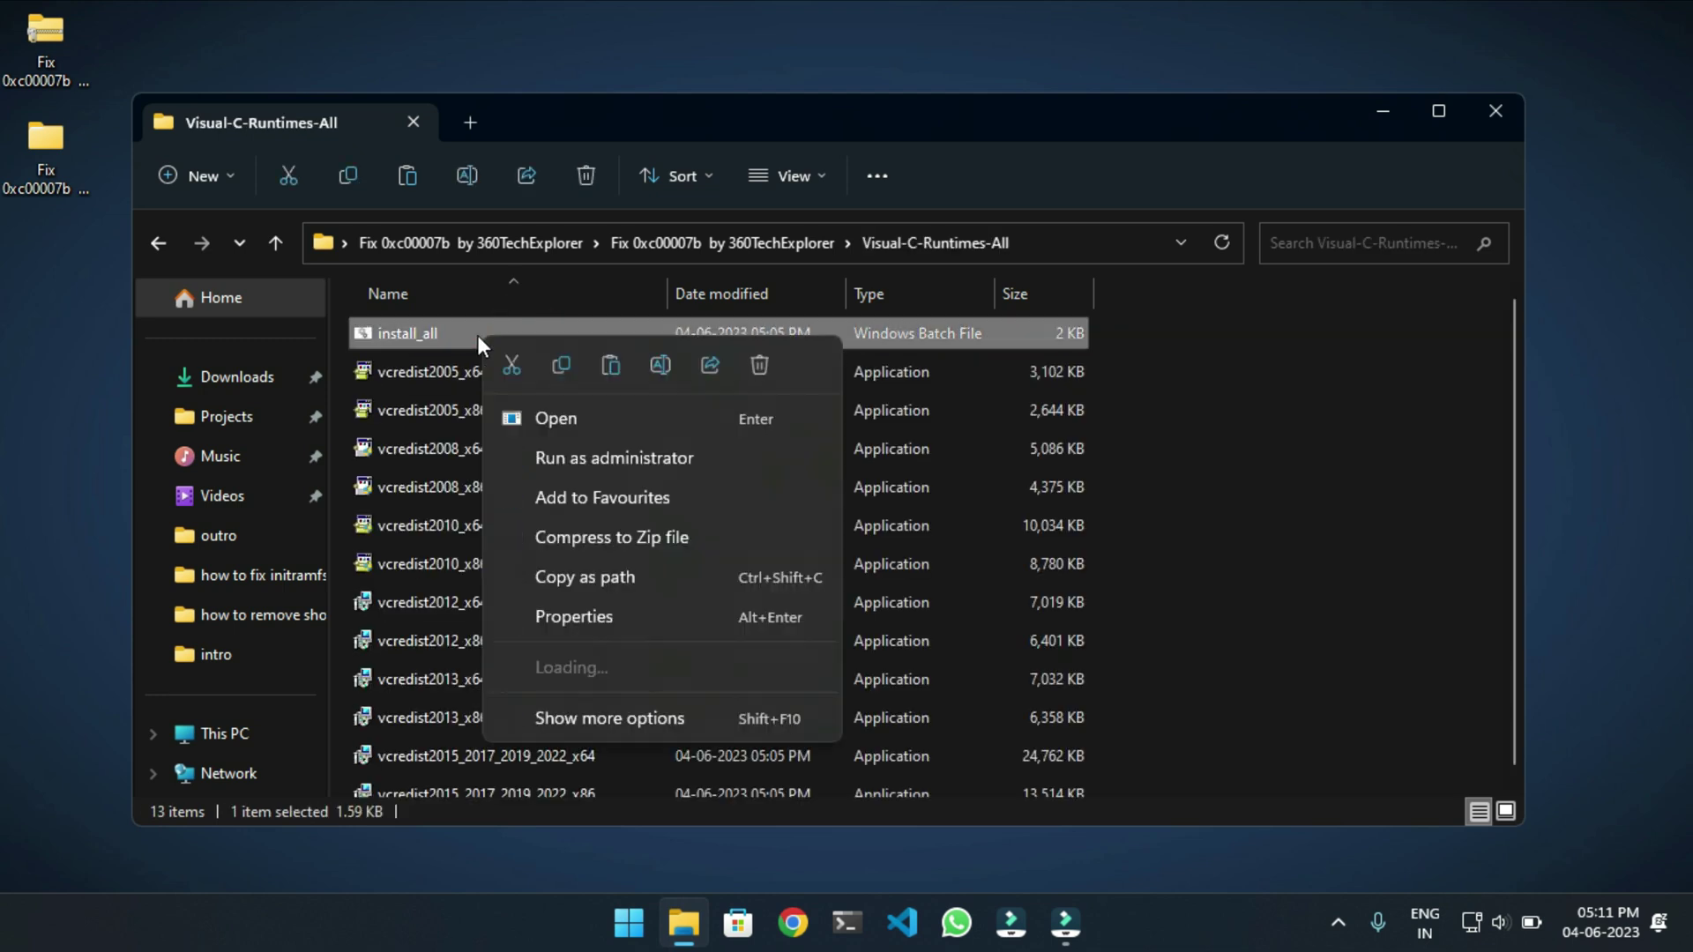
Run install_all as administrator to install all Visual C++ runtimes, then close the folder
click(614, 458)
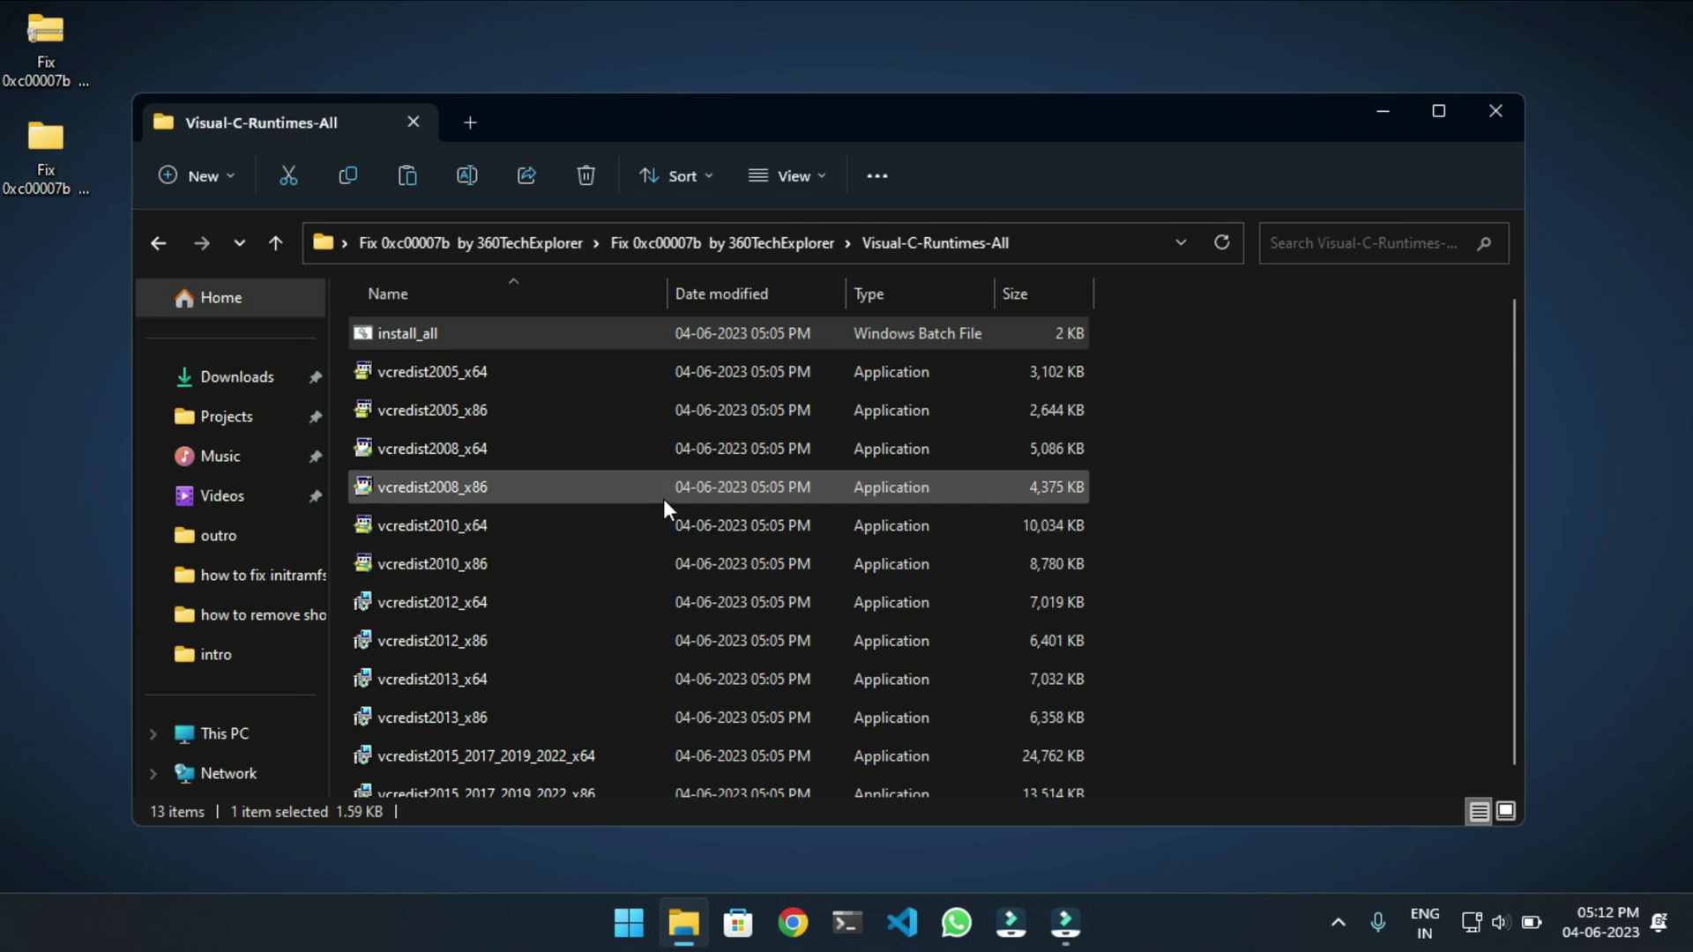
click(1490, 104)
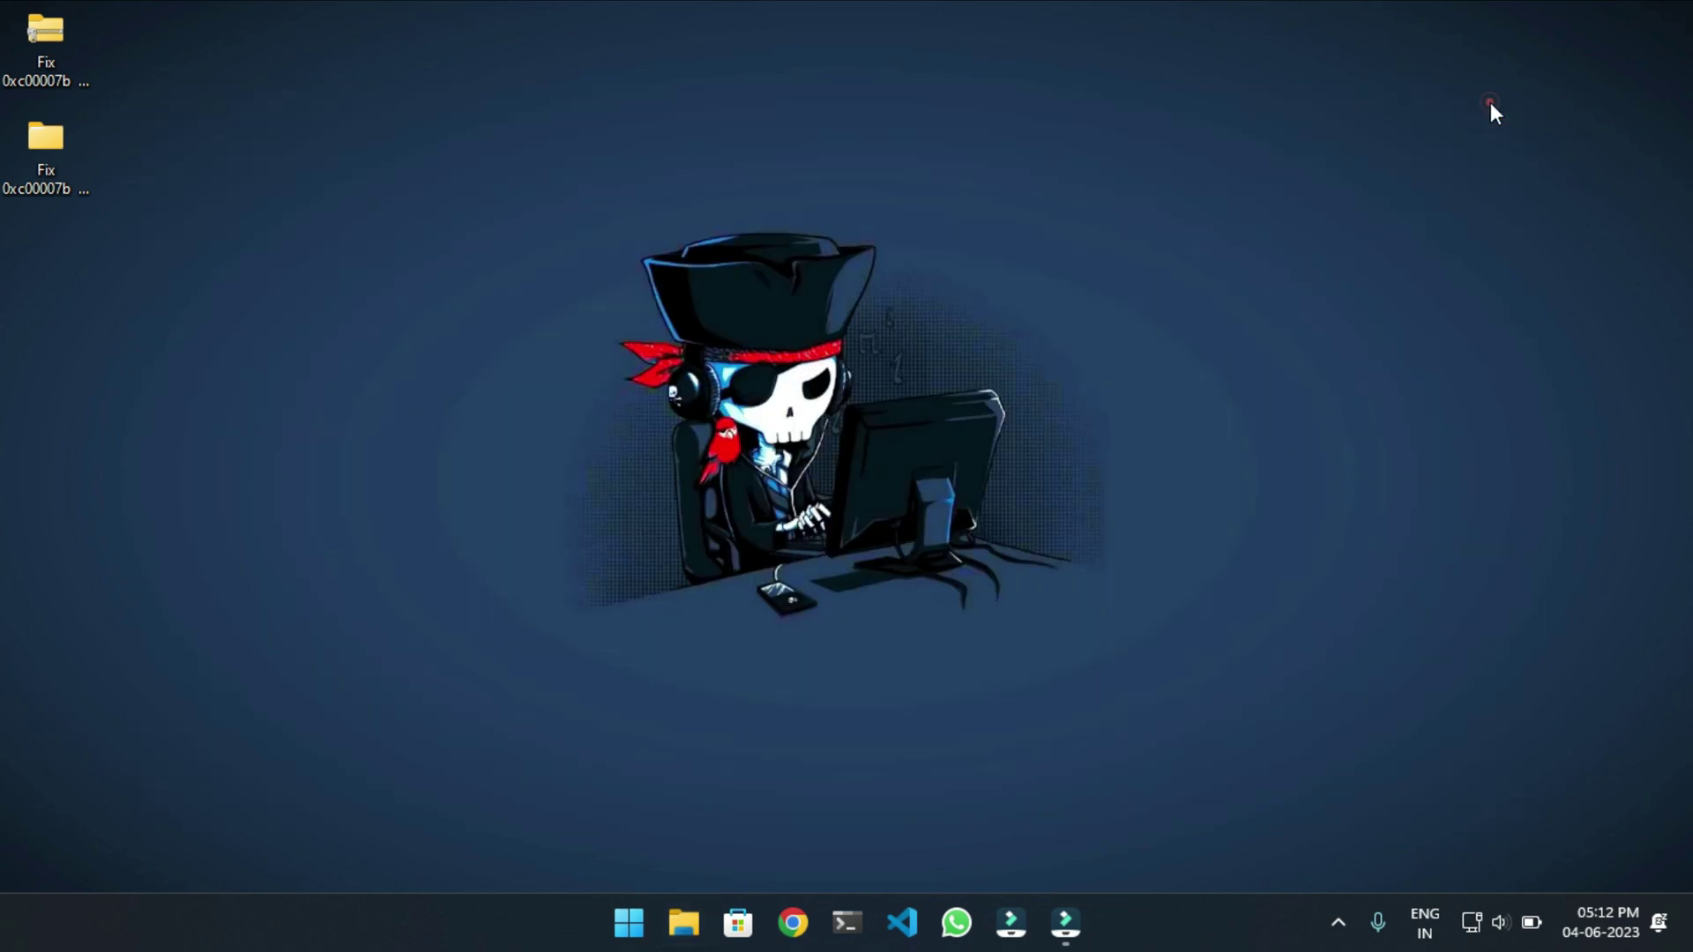